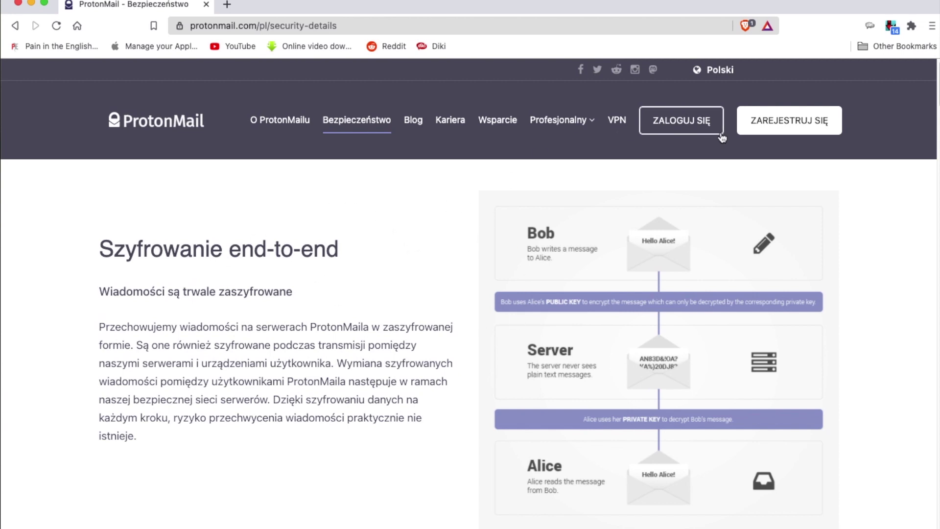
Open the ProtonMail sign-up page and scroll through the available plans
left_click(783, 123)
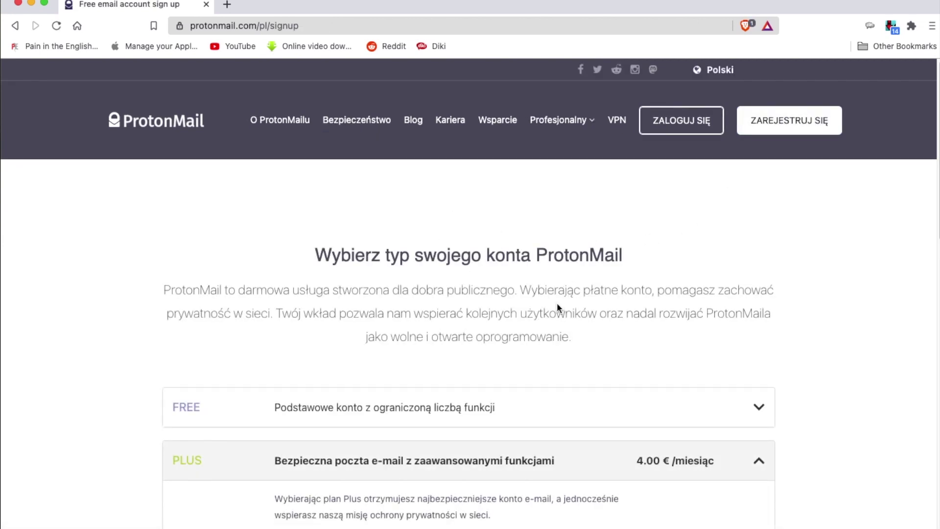
scroll(556, 308, "down", 5)
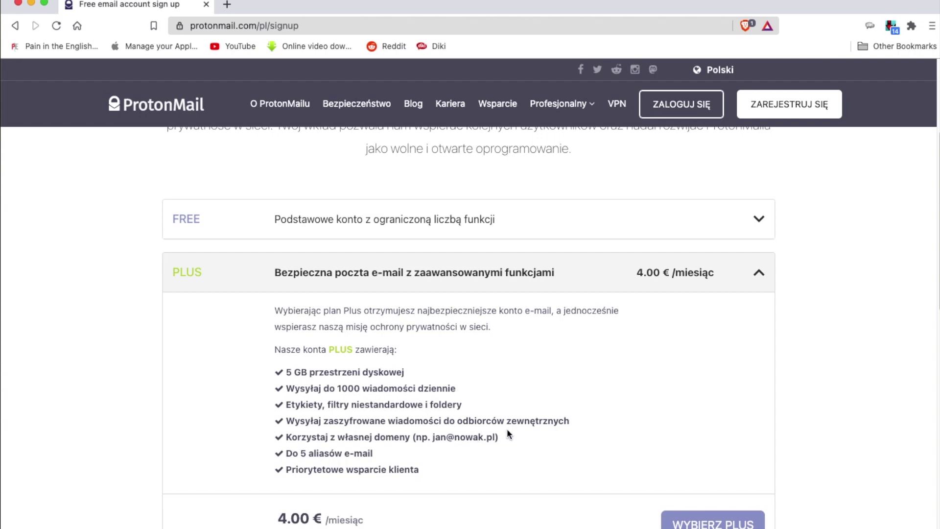
scroll(508, 431, "down", 1)
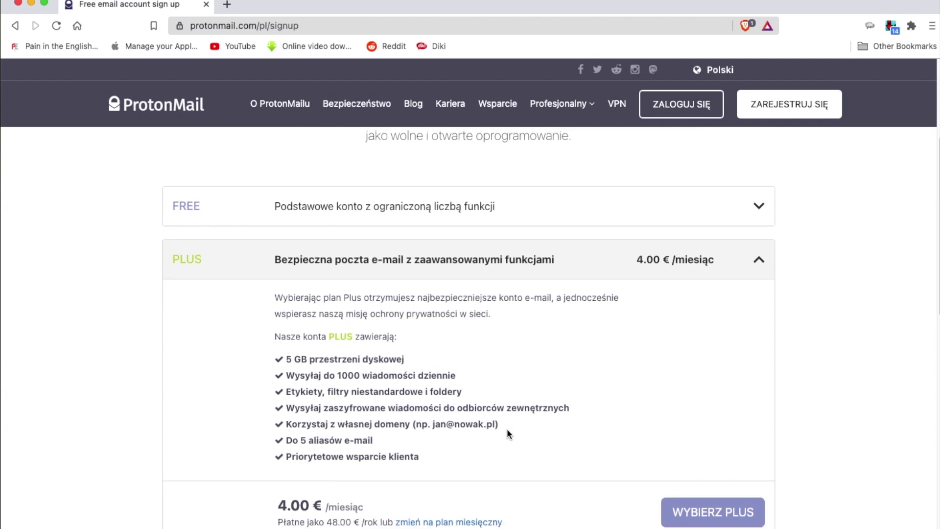
scroll(508, 433, "down", 3)
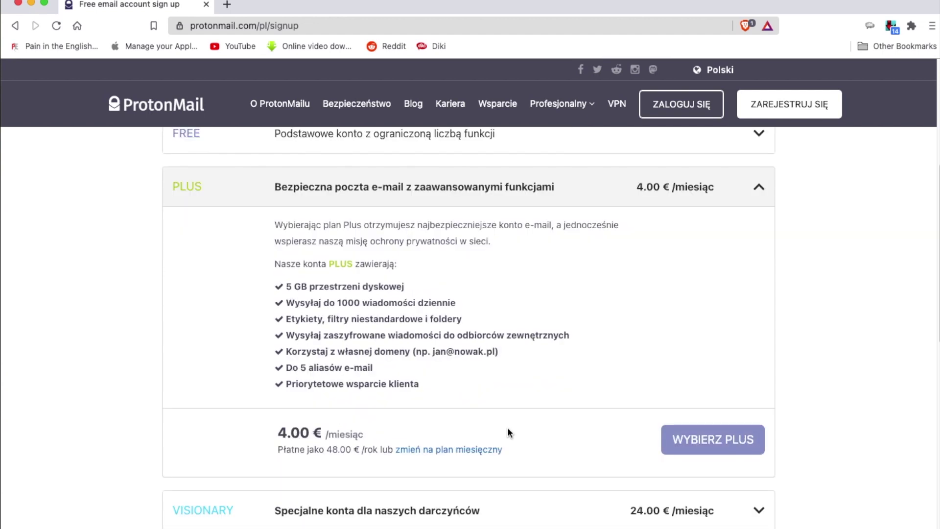
scroll(508, 429, "up", 9)
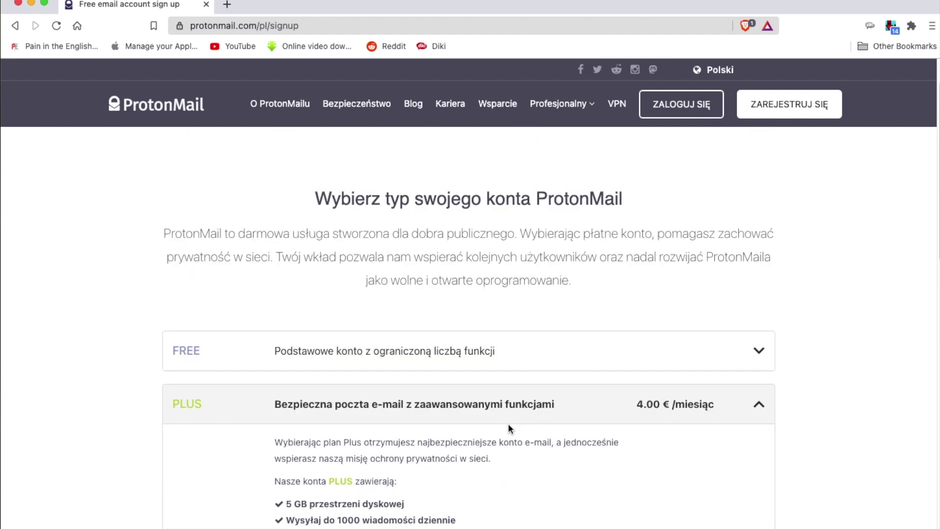
scroll(509, 430, "up", 2)
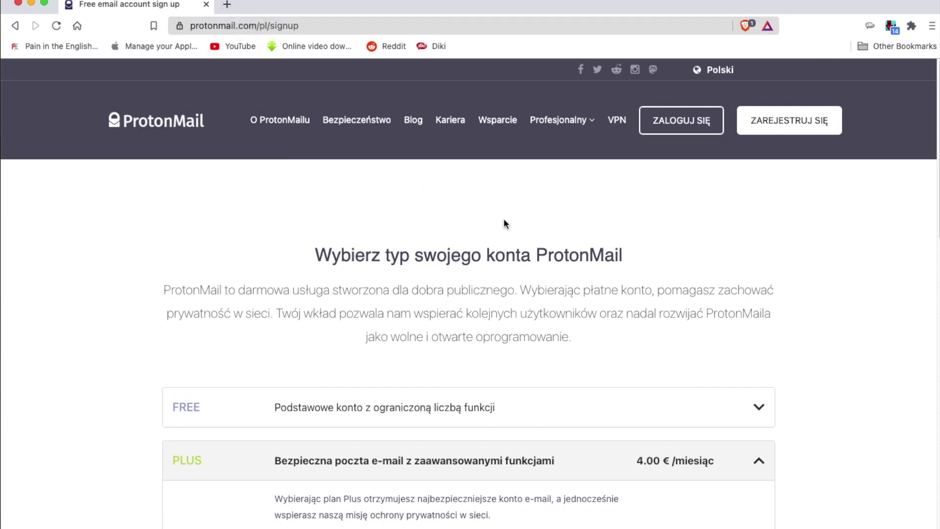
scroll(496, 327, "down", 1)
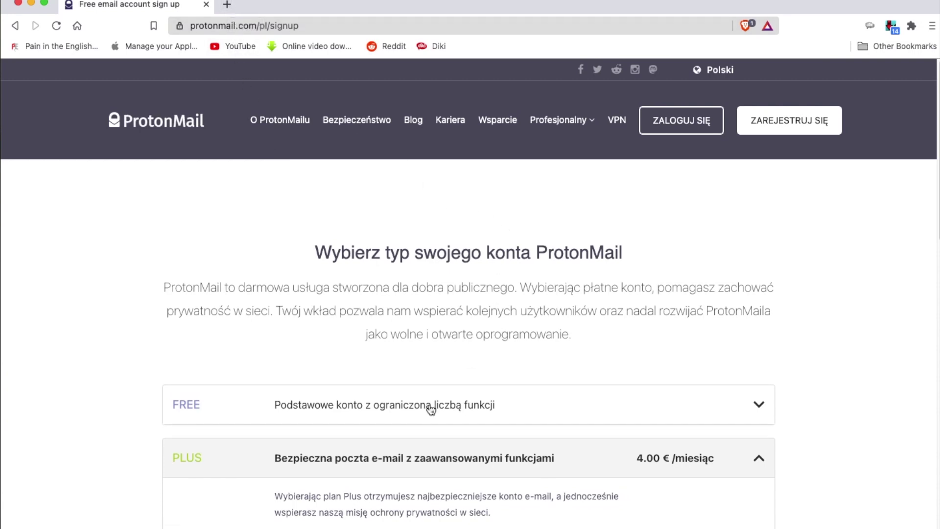
Expand the FREE plan details and select 'WYBIERZ PLAN FREE'
left_click(437, 419)
scroll(438, 420, "down", 3)
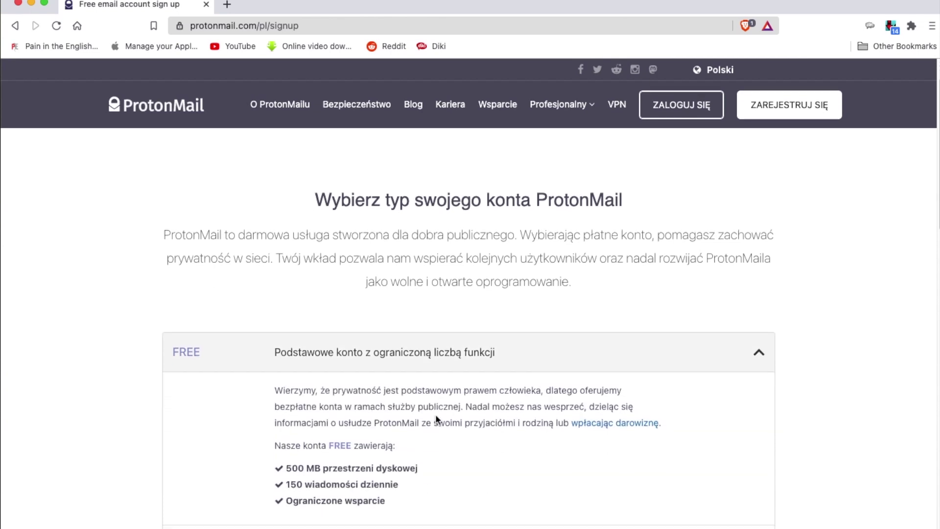
scroll(436, 417, "down", 3)
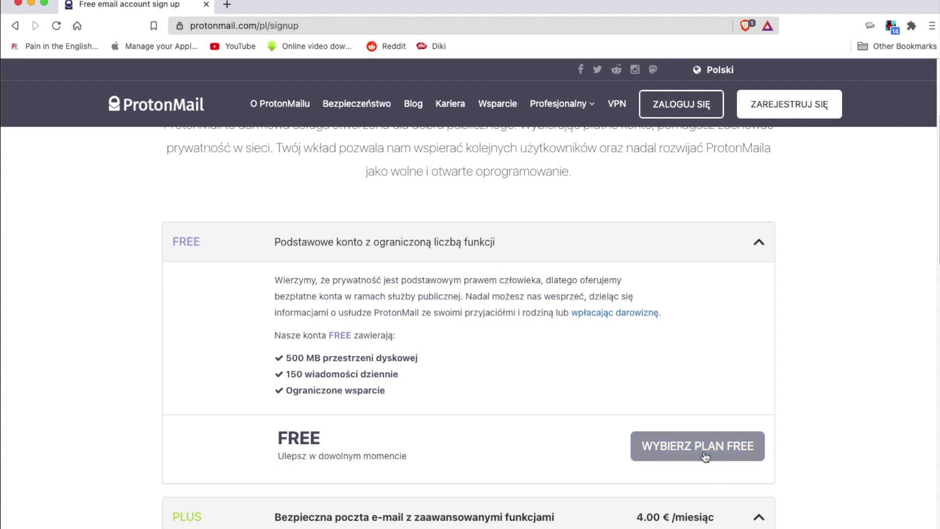
left_click(704, 454)
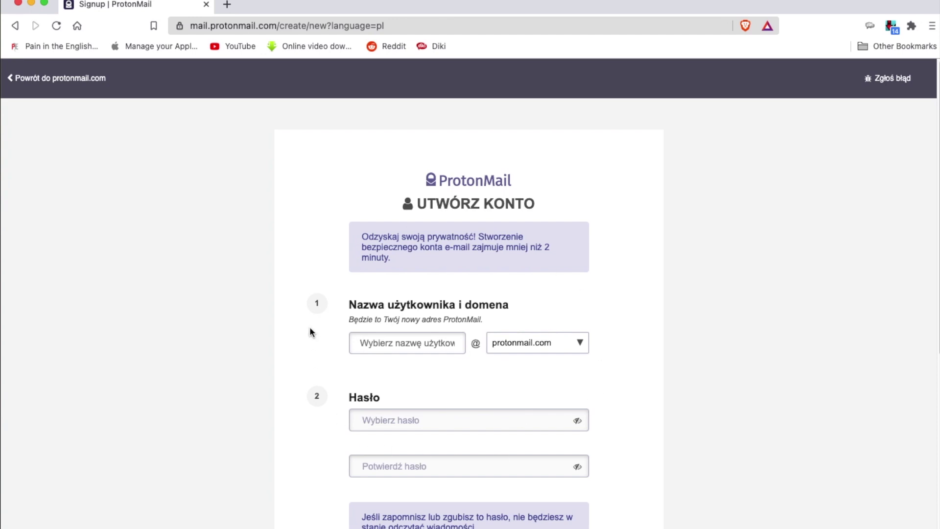
Scroll through the empty 'Utwórz konto' form, leaving it unfilled for the ProtonMail home page
scroll(307, 318, "down", 3)
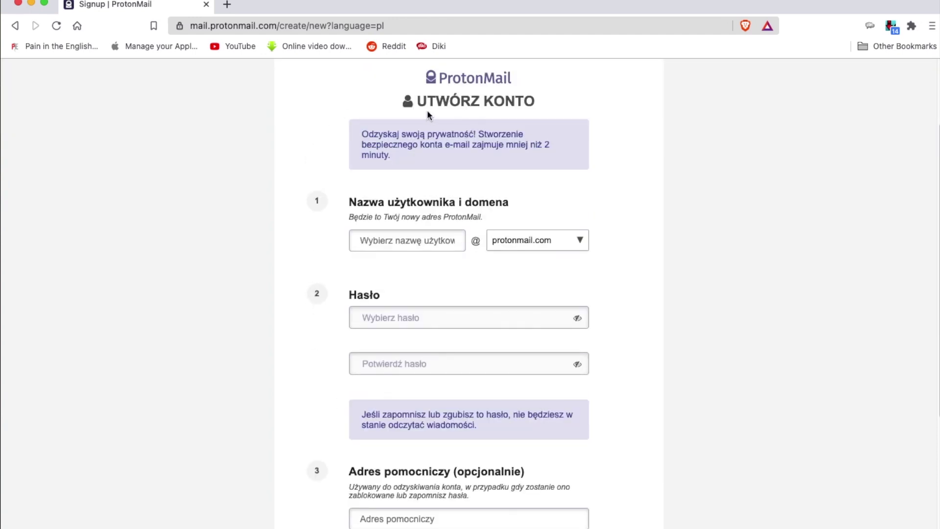
scroll(568, 296, "down", 1)
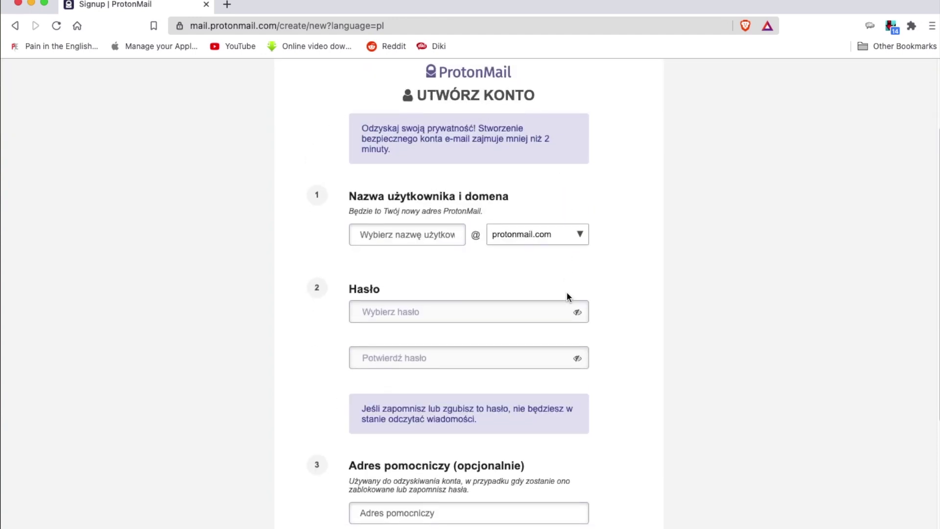
scroll(567, 296, "down", 5)
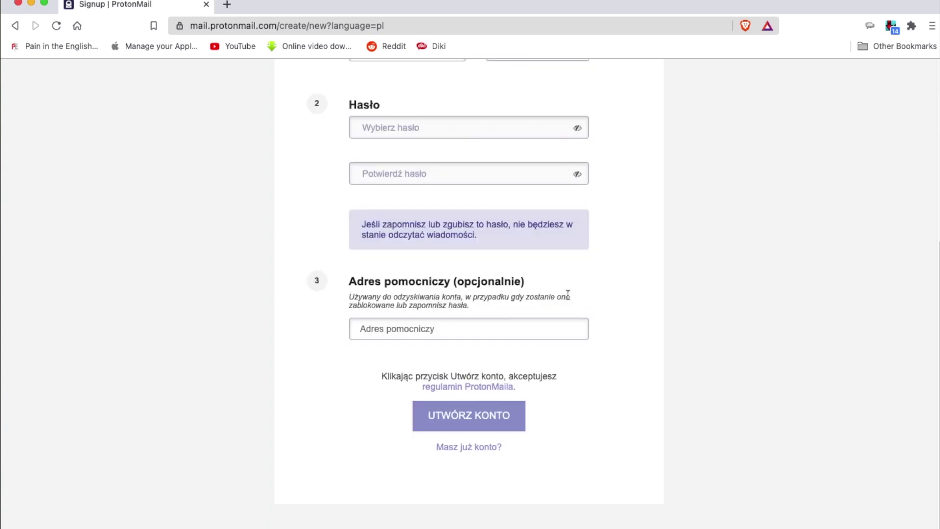
scroll(568, 295, "down", 1)
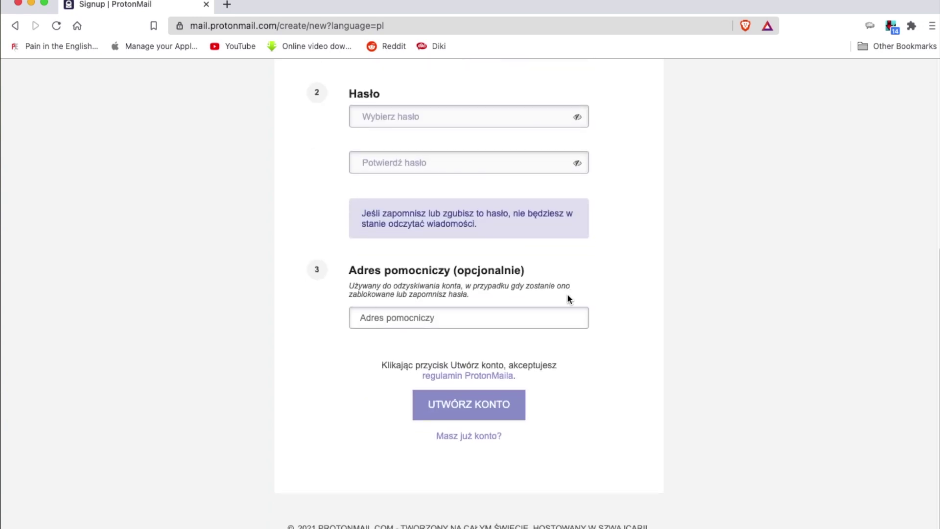
scroll(567, 296, "up", 7)
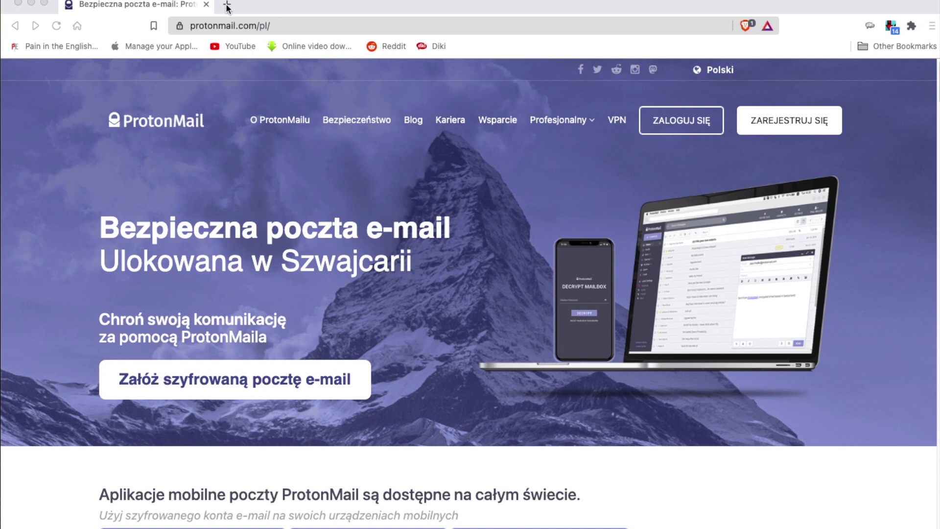
In a new tab, search Google for binance.com using the address bar suggestion
left_click(227, 6)
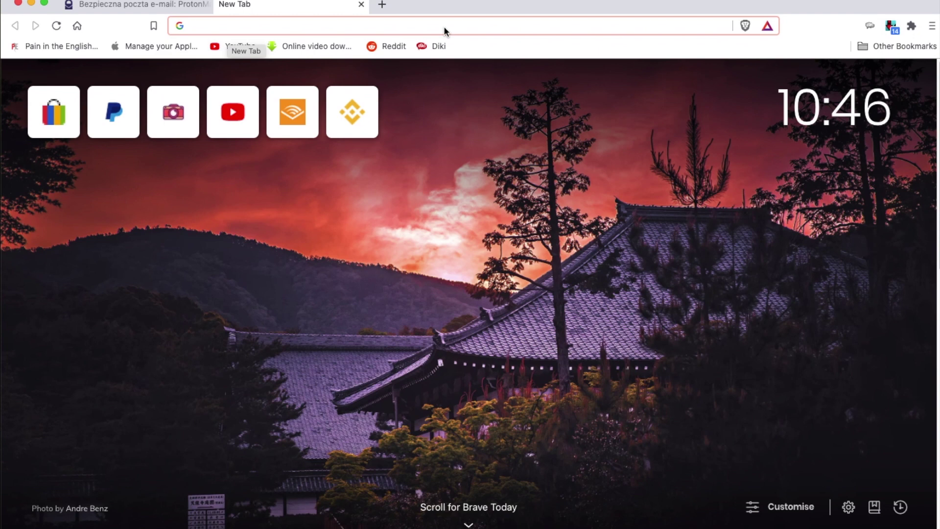
type("bina")
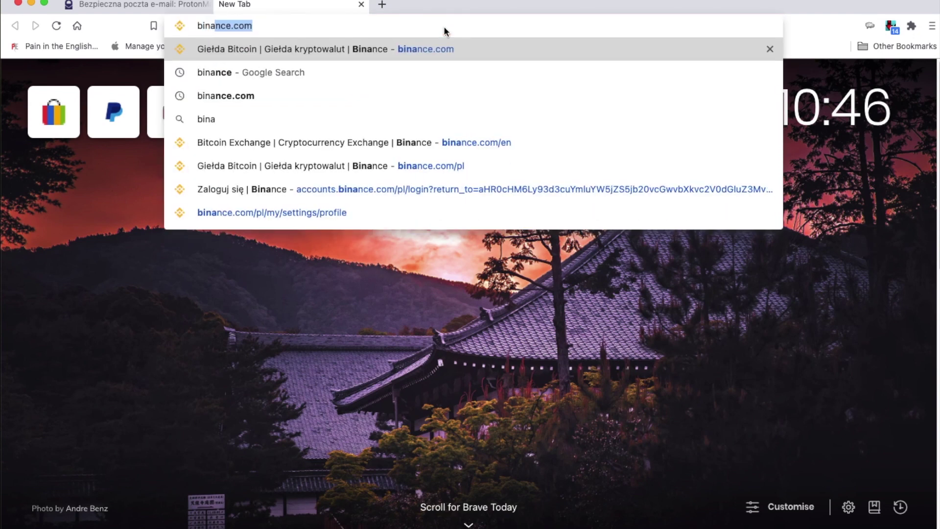
type("nce")
key("Delete")
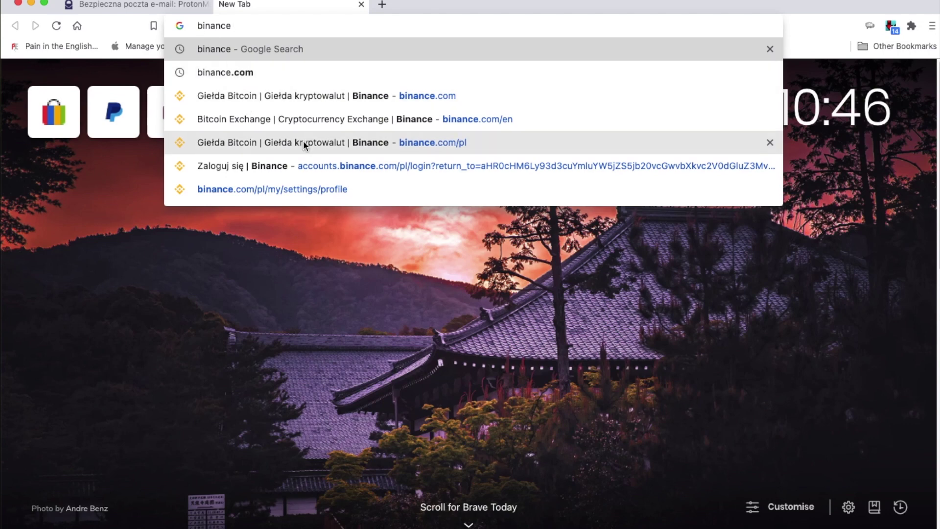
key("Down")
key("Return")
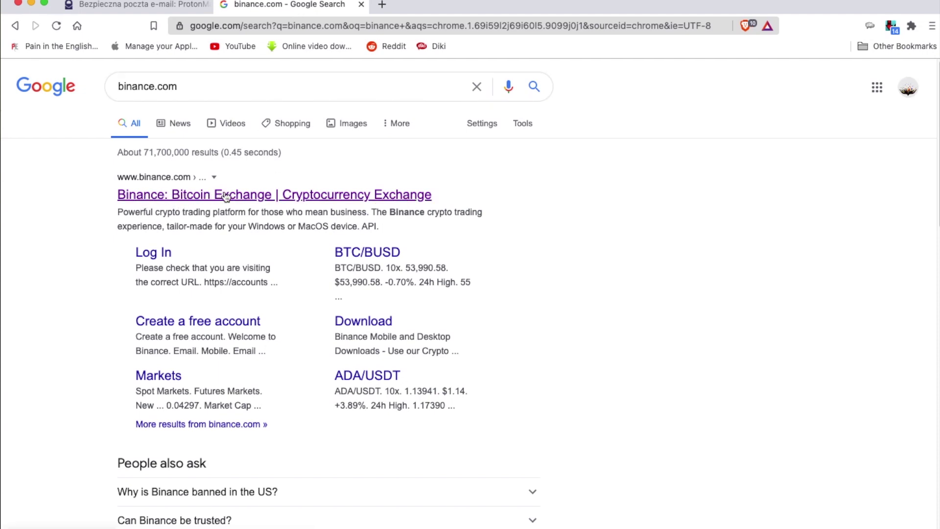
Open the 'Binance: Bitcoin Exchange | Cryptocurrency Exchange' search result
left_click(260, 196)
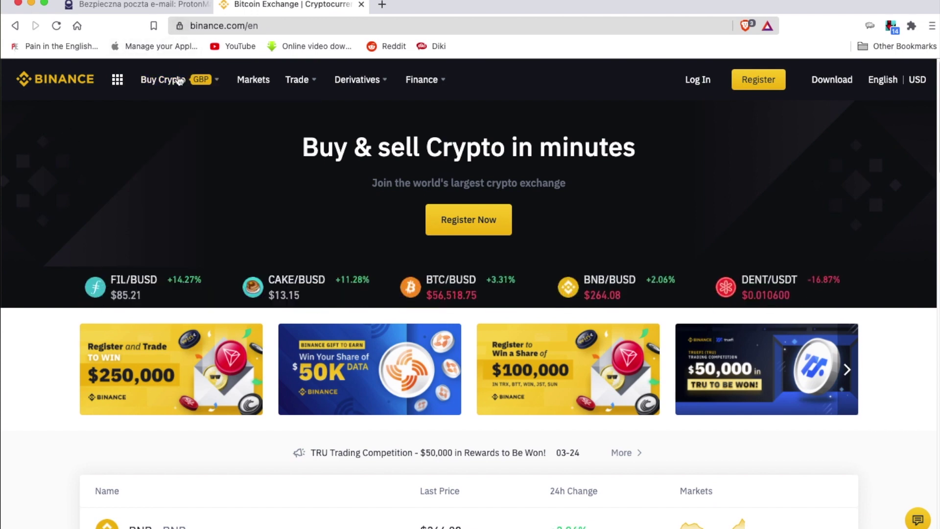
Choose 'Polski' in Binance's Language and Region settings
left_click(886, 81)
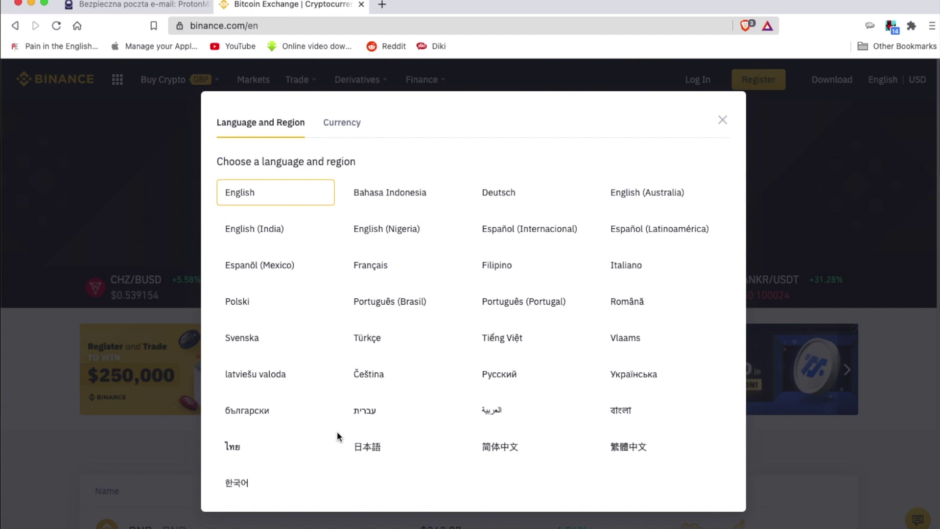
left_click(237, 302)
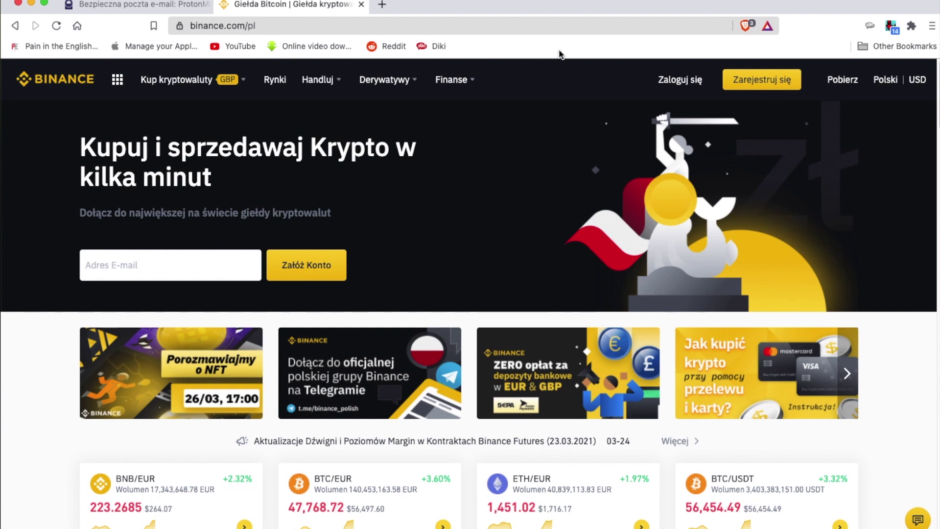
Open Binance's 'Utwórz darmowe konto' form, dismiss e-mail autofill, and switch to the ProtonMail tab
left_click(770, 87)
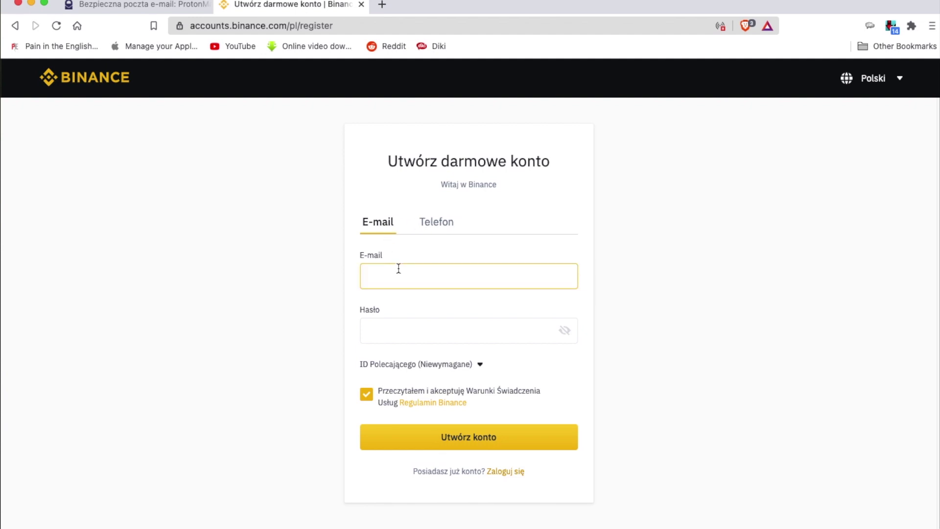
left_click(436, 337)
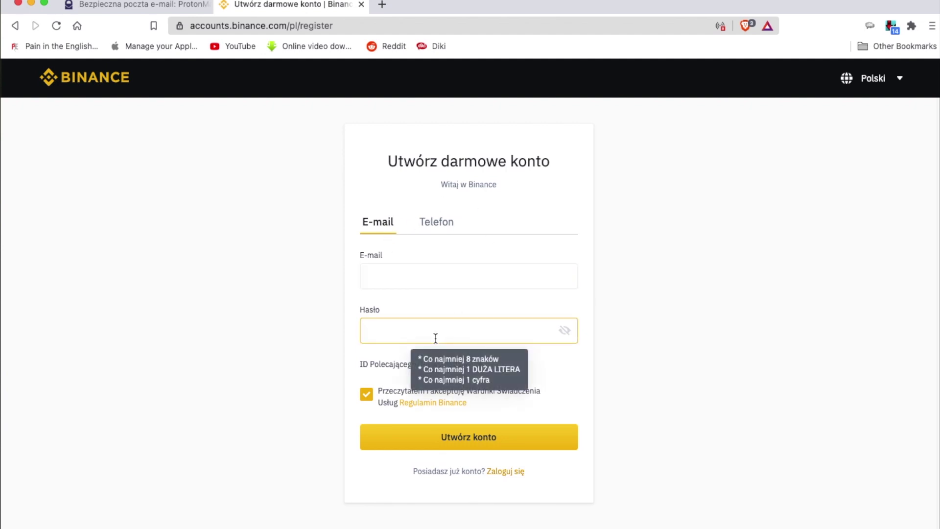
left_click(411, 286)
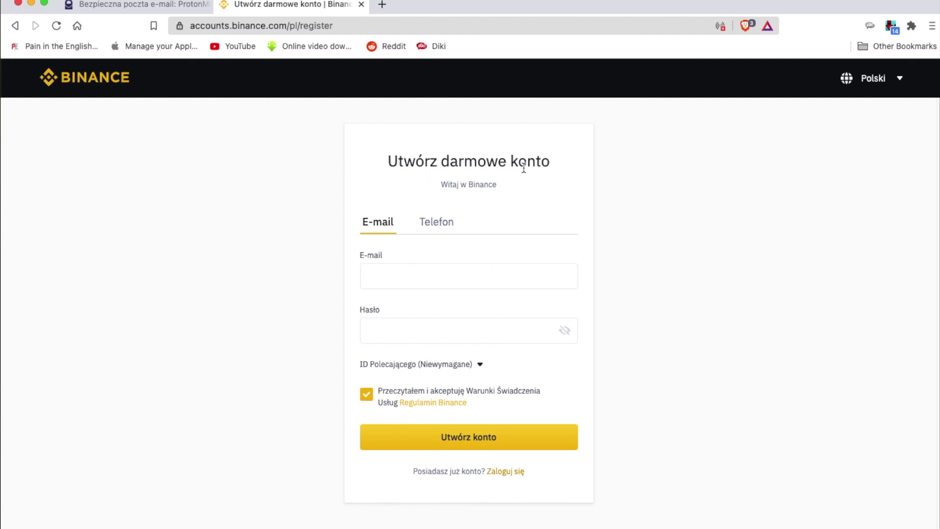
left_click(382, 275)
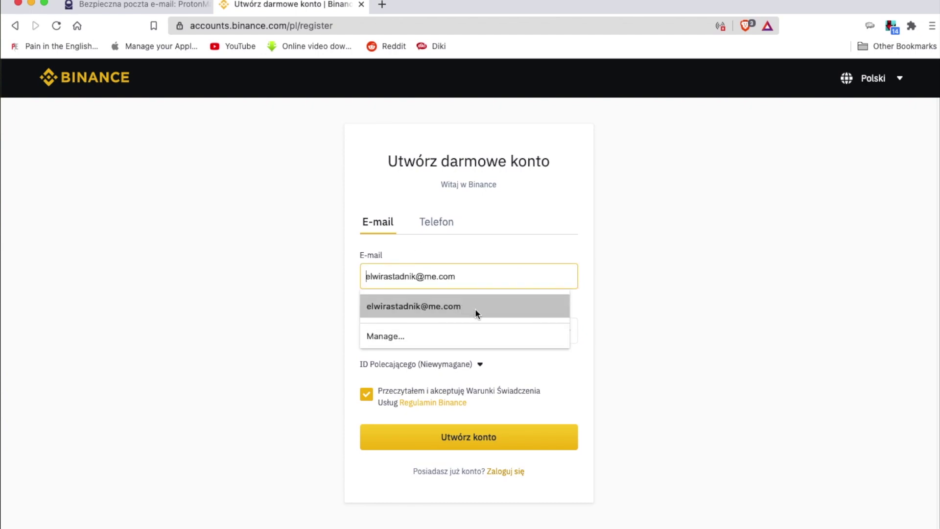
left_click(293, 247)
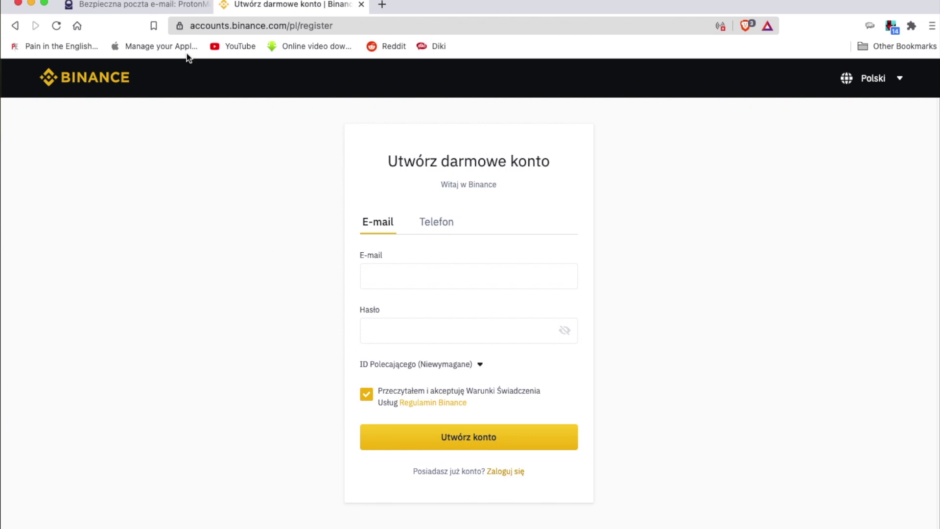
left_click(152, 7)
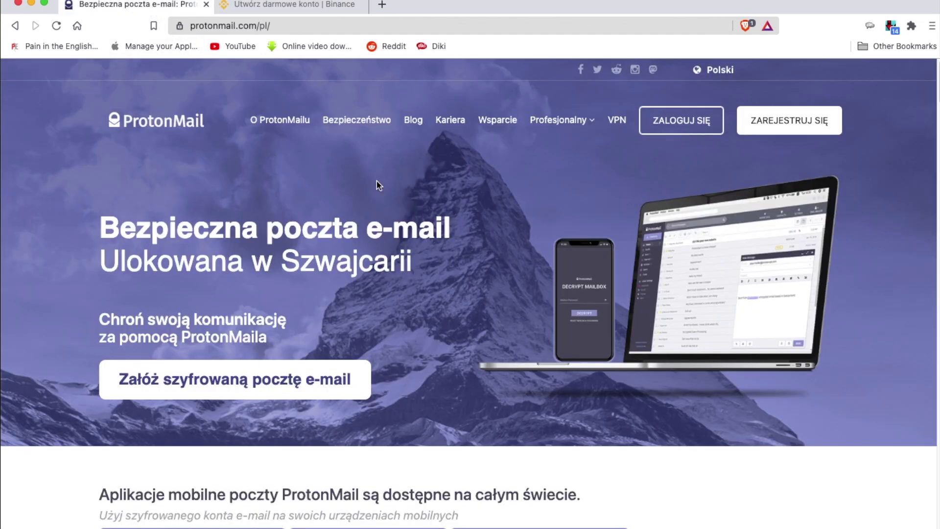
Open ProtonMail's Bezpieczeństwo page, then return to the Binance registration tab
left_click(375, 130)
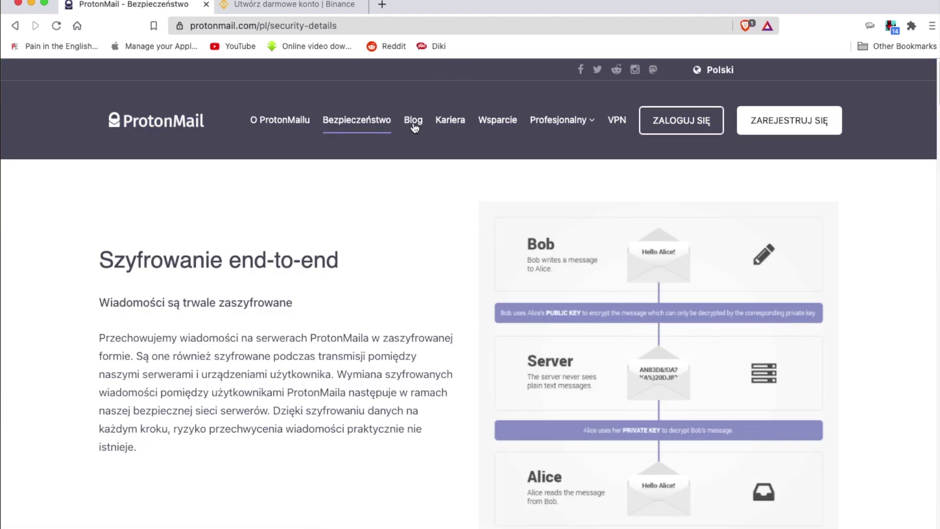
left_click(316, 6)
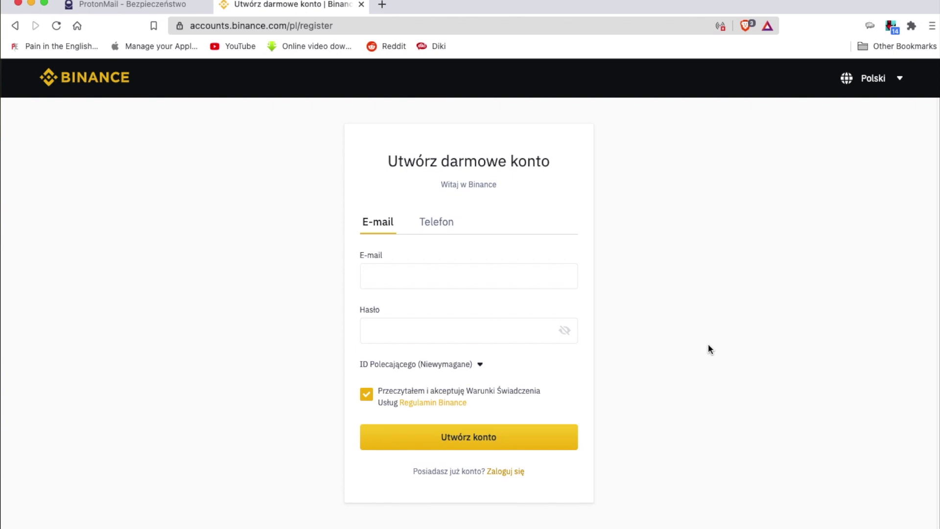
scroll(647, 353, "down", 1)
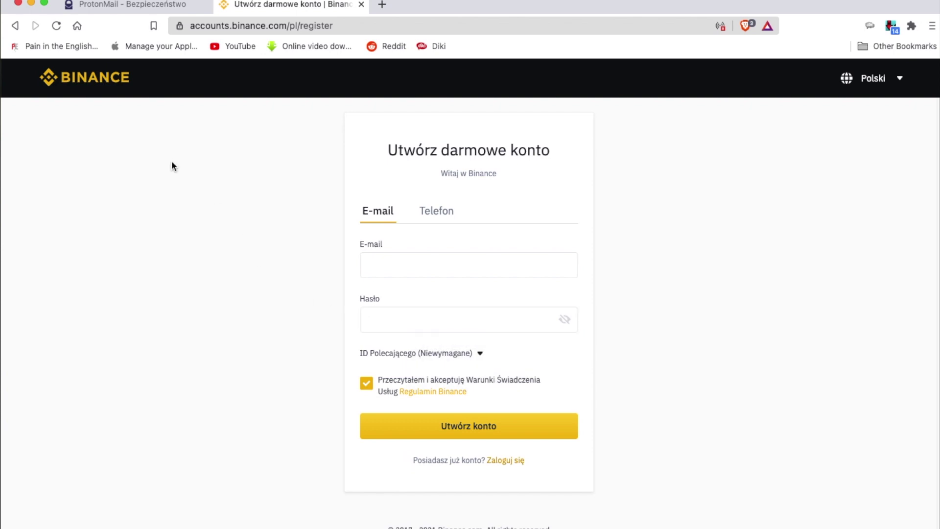
Go to Binance's Polish home page and scroll to 'Zacznij kupować krypto w 4 prostych krokach'
left_click(67, 81)
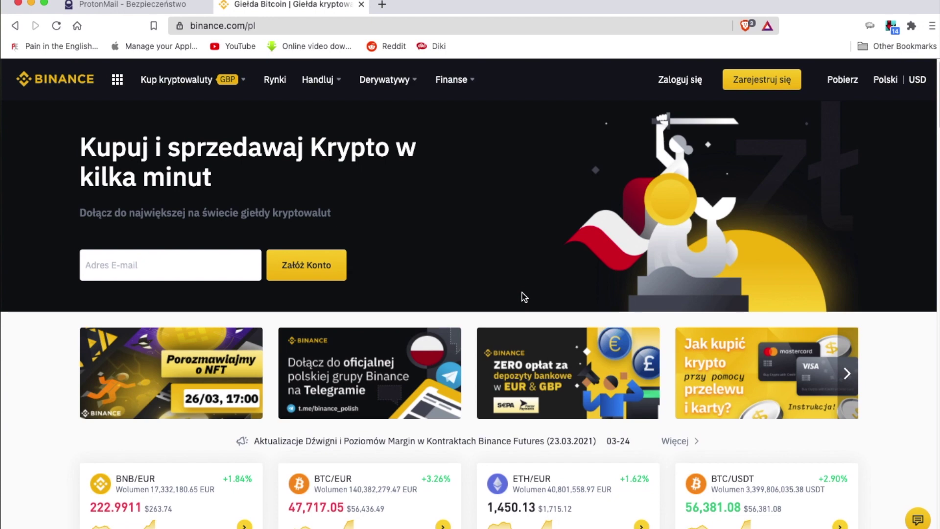
scroll(495, 321, "down", 5)
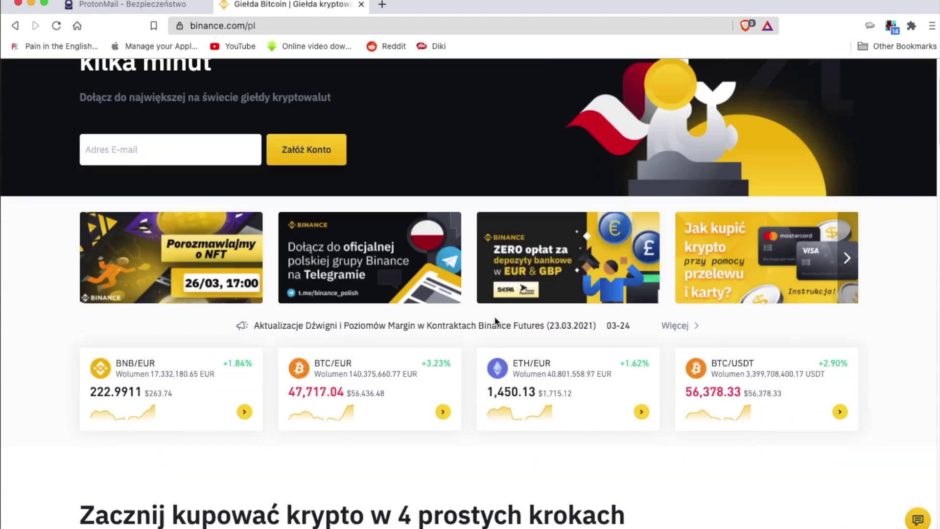
scroll(492, 325, "down", 3)
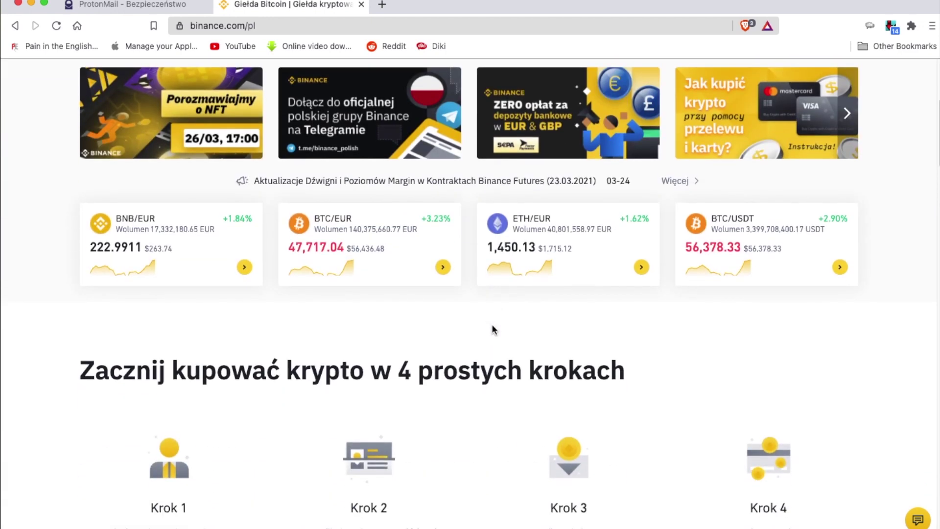
scroll(491, 324, "down", 3)
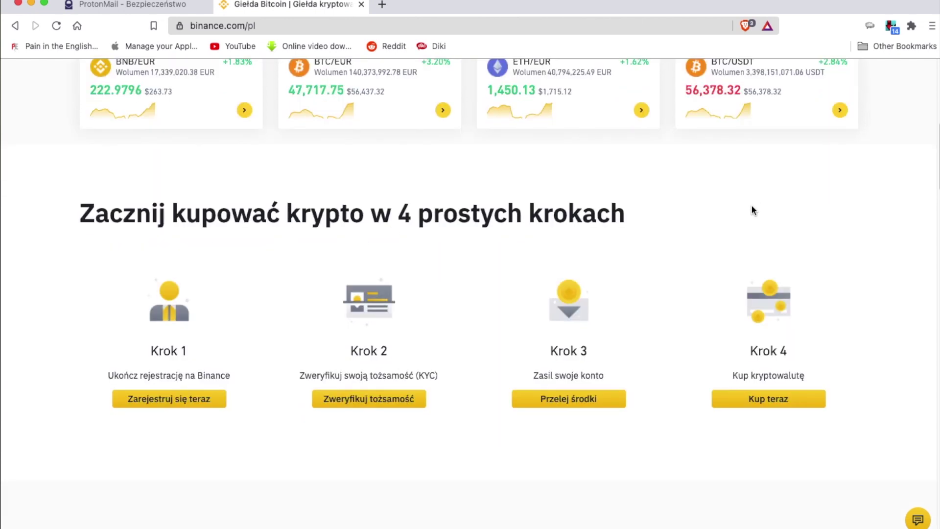
scroll(746, 209, "down", 1)
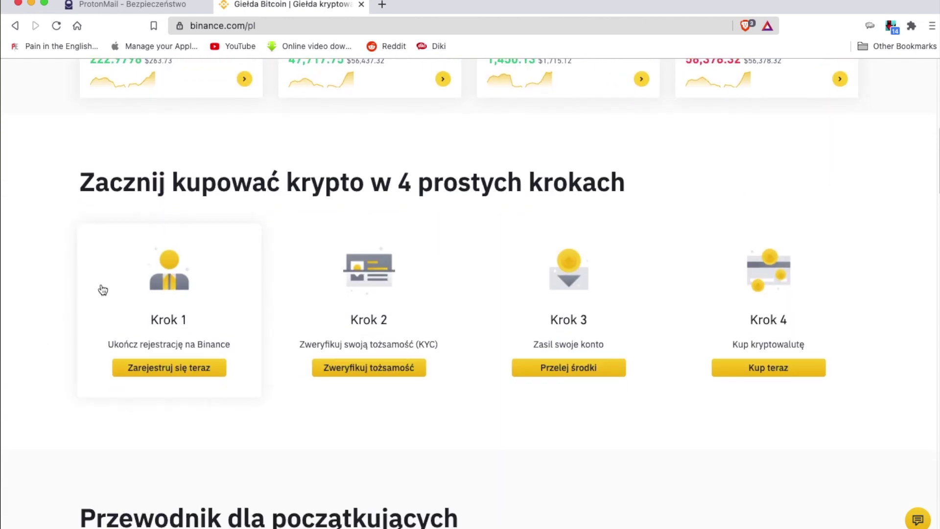
scroll(172, 228, "down", 1)
scroll(172, 227, "down", 1)
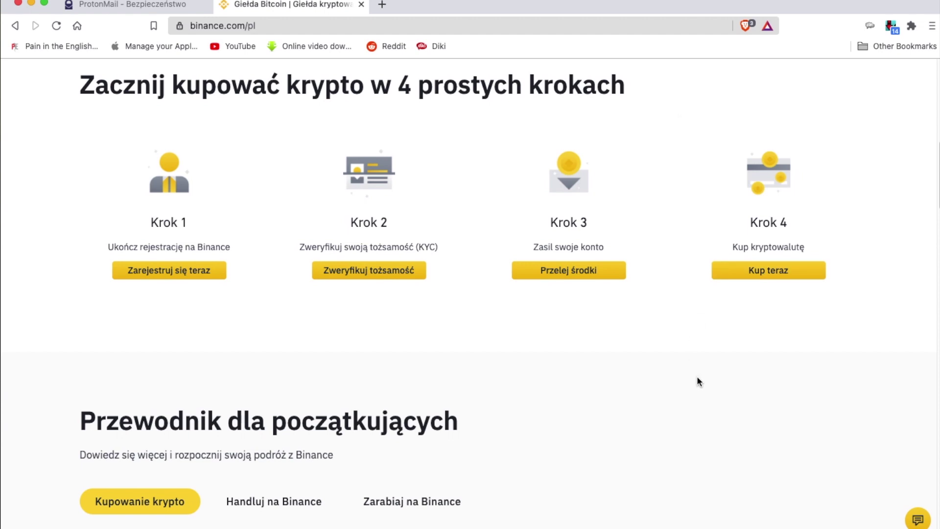
scroll(698, 381, "down", 1)
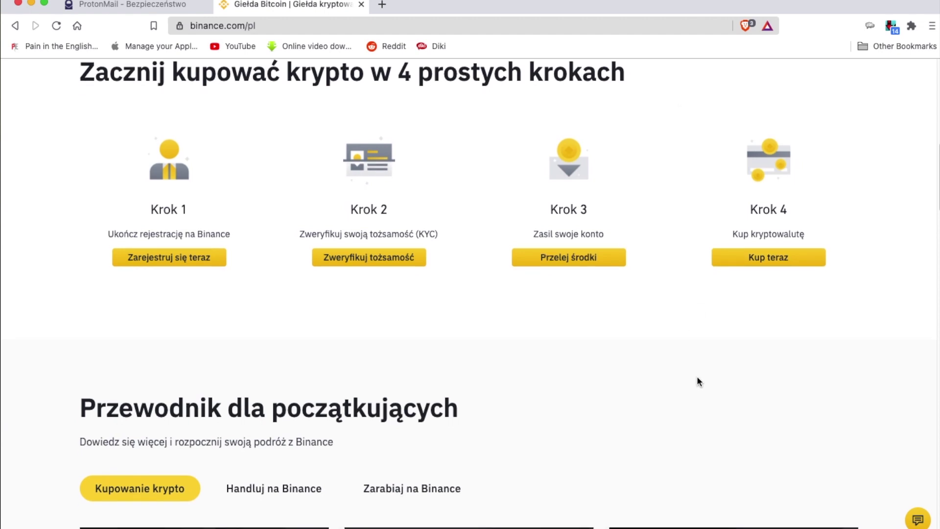
scroll(698, 381, "down", 5)
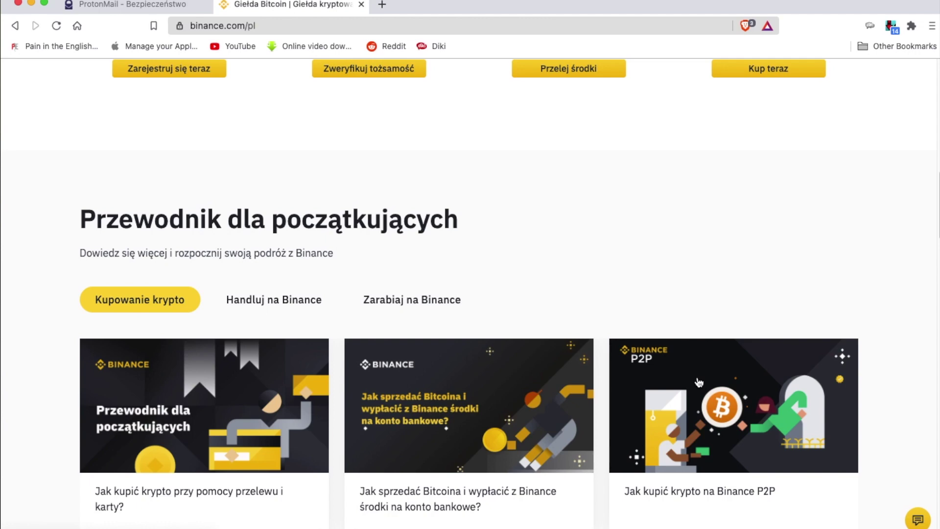
scroll(630, 319, "up", 20)
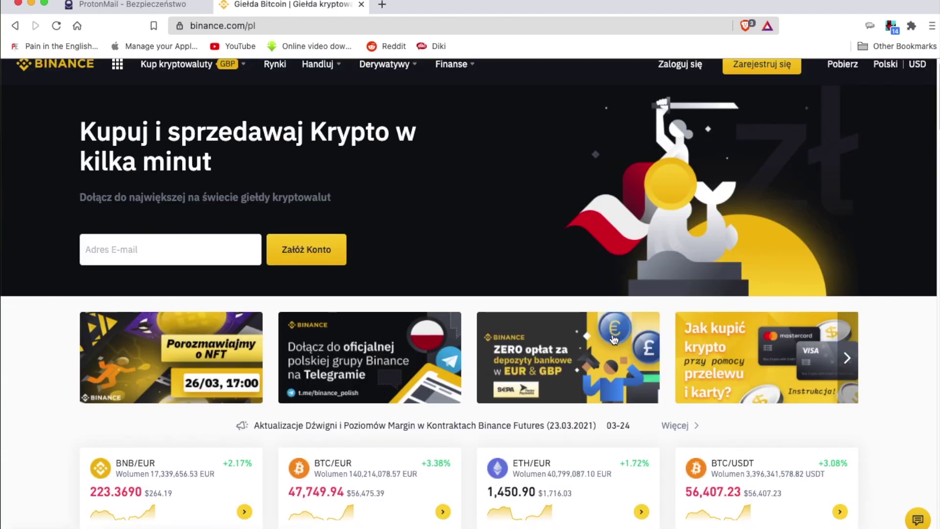
mouse_move(362, 104)
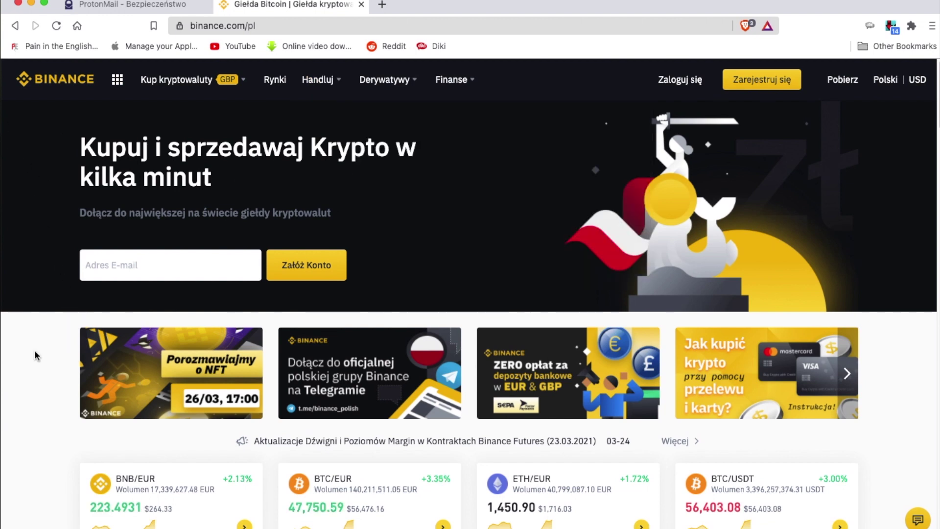
scroll(35, 352, "down", 3)
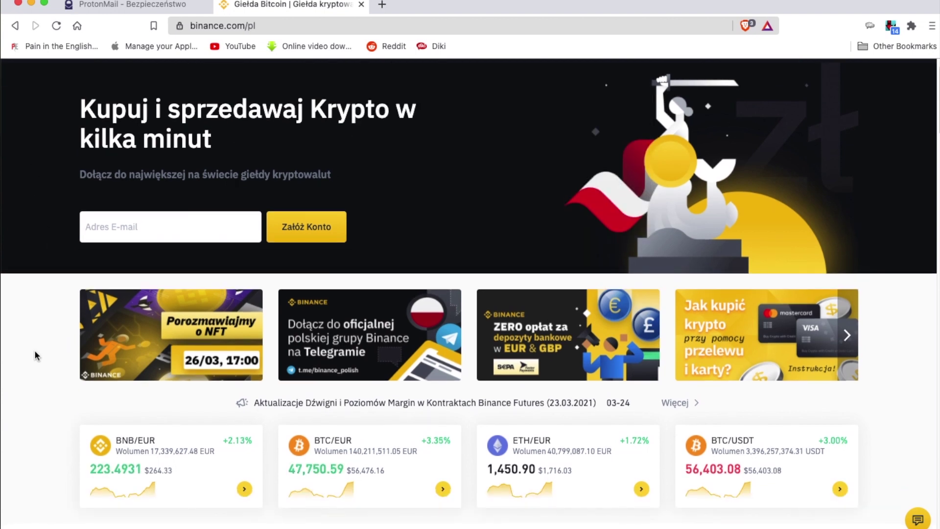
scroll(34, 355, "down", 1)
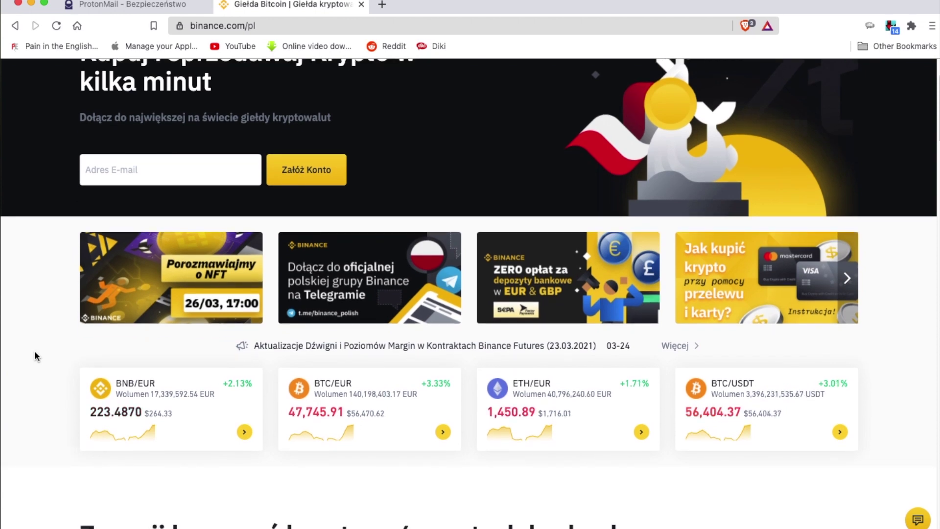
scroll(34, 355, "down", 1)
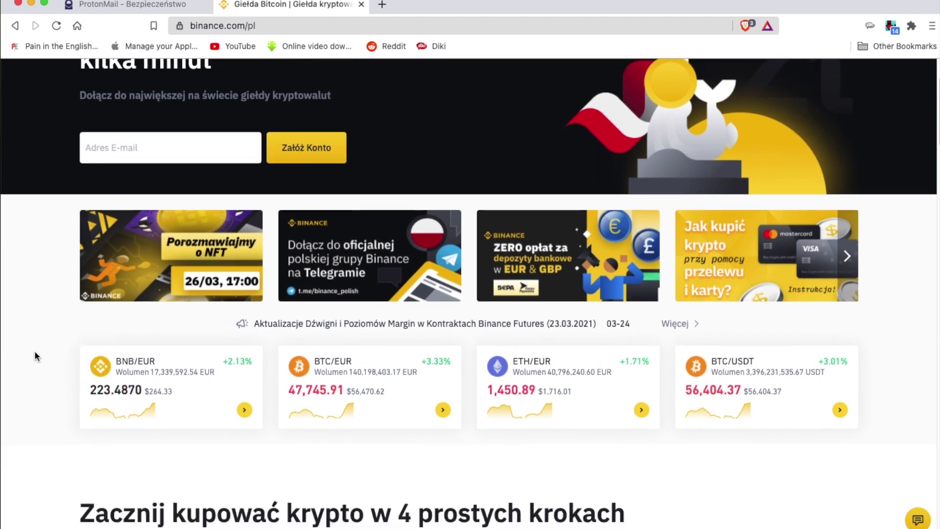
scroll(34, 355, "down", 1)
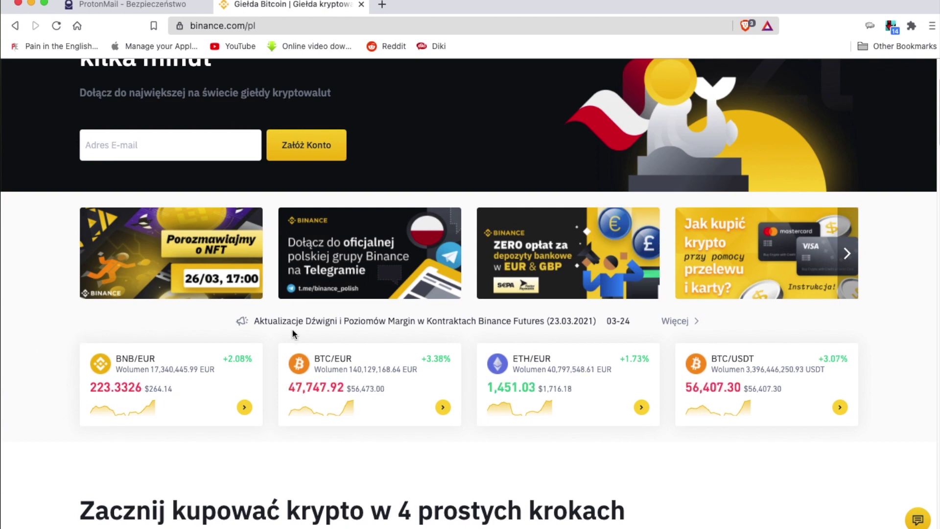
scroll(419, 330, "down", 1)
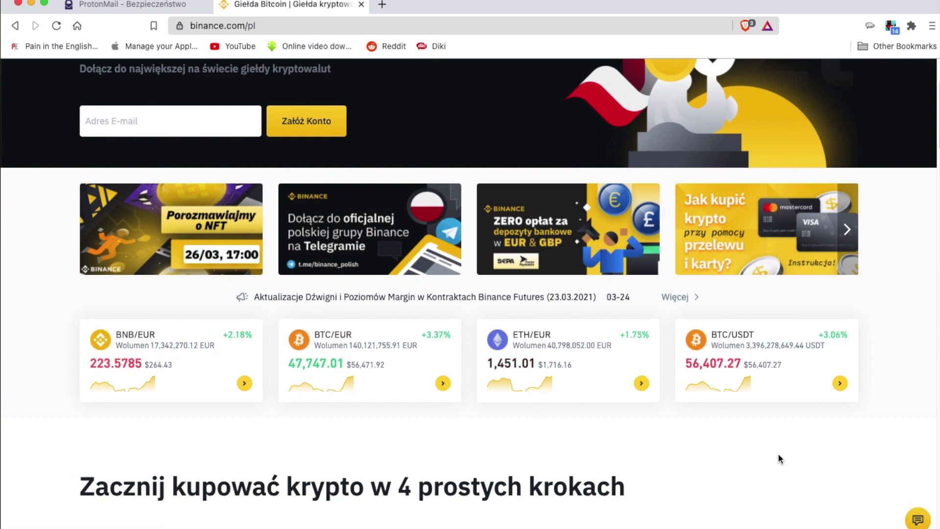
scroll(777, 455, "down", 1)
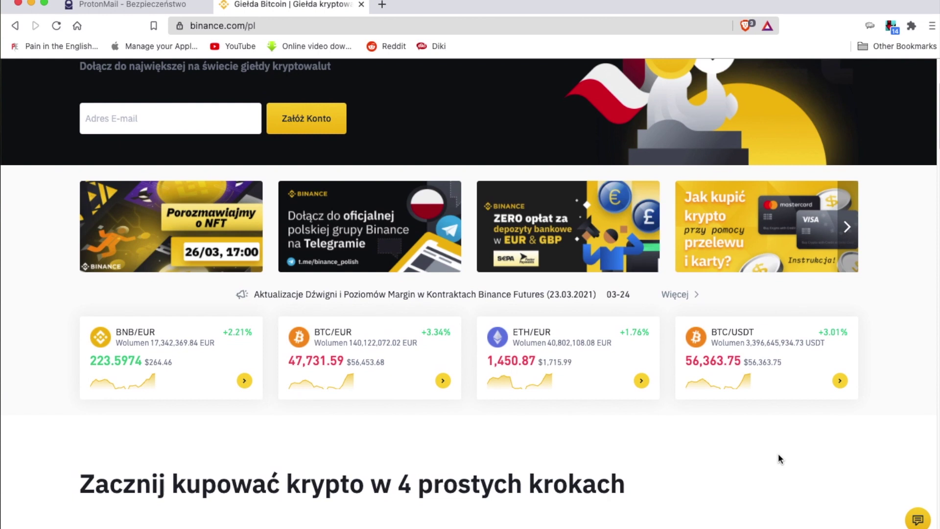
scroll(778, 456, "down", 2)
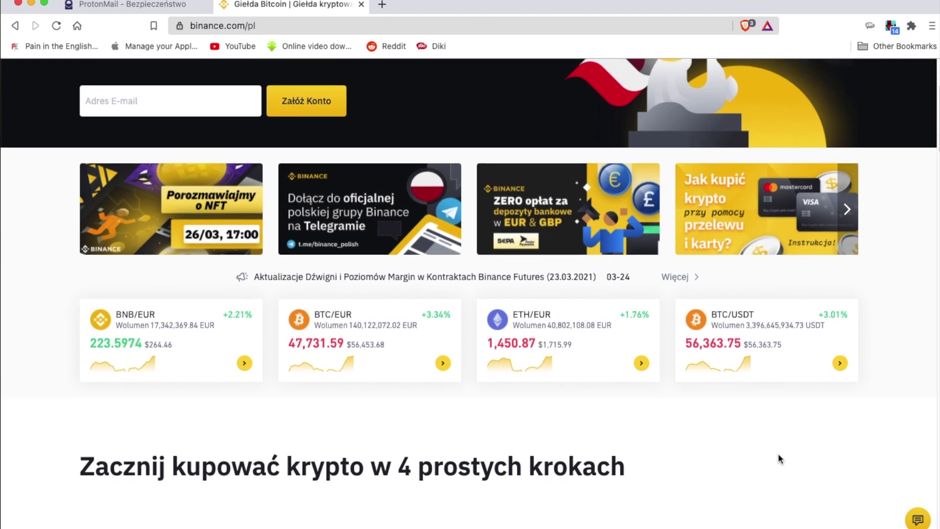
scroll(778, 458, "up", 1)
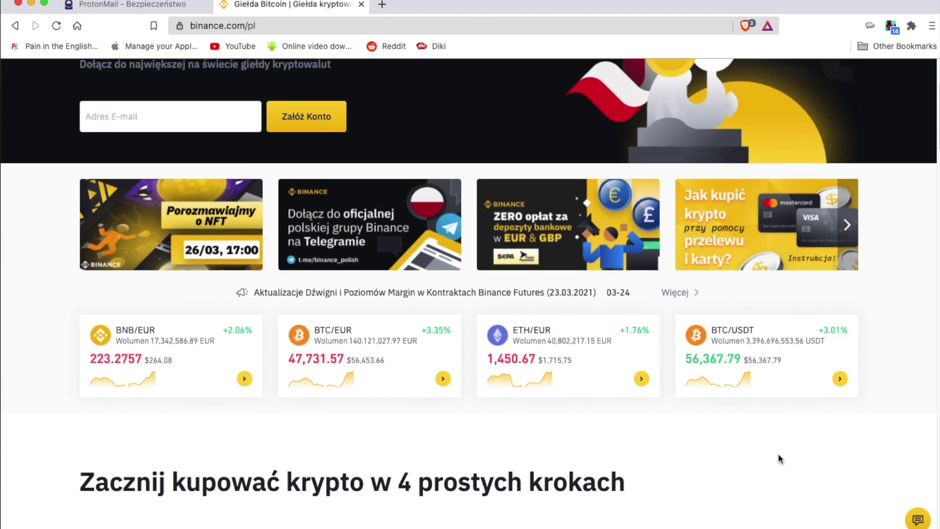
scroll(779, 459, "up", 10)
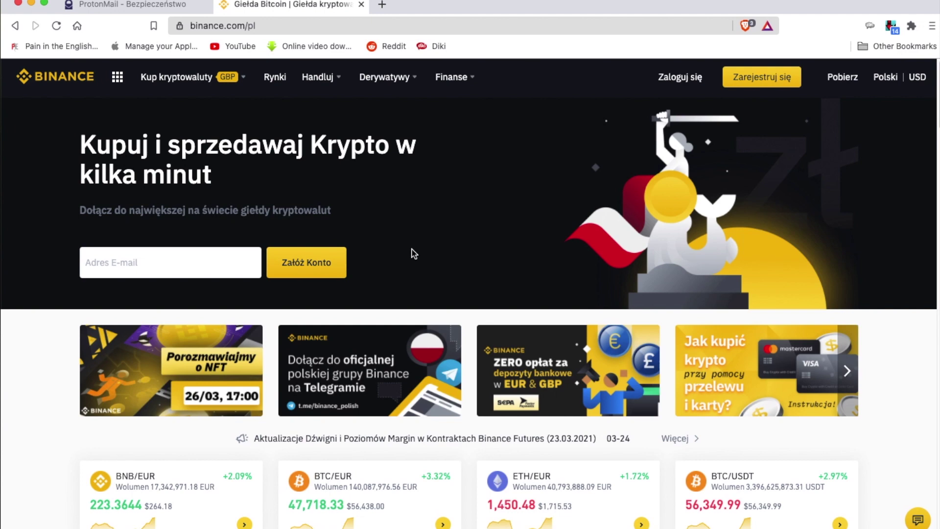
scroll(442, 251, "down", 5)
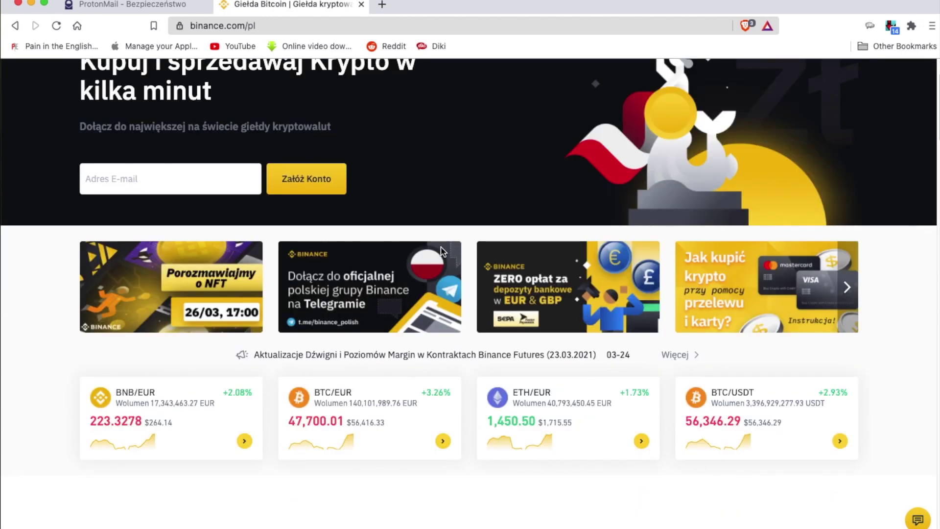
scroll(442, 251, "down", 8)
scroll(442, 251, "down", 8)
scroll(443, 251, "down", 7)
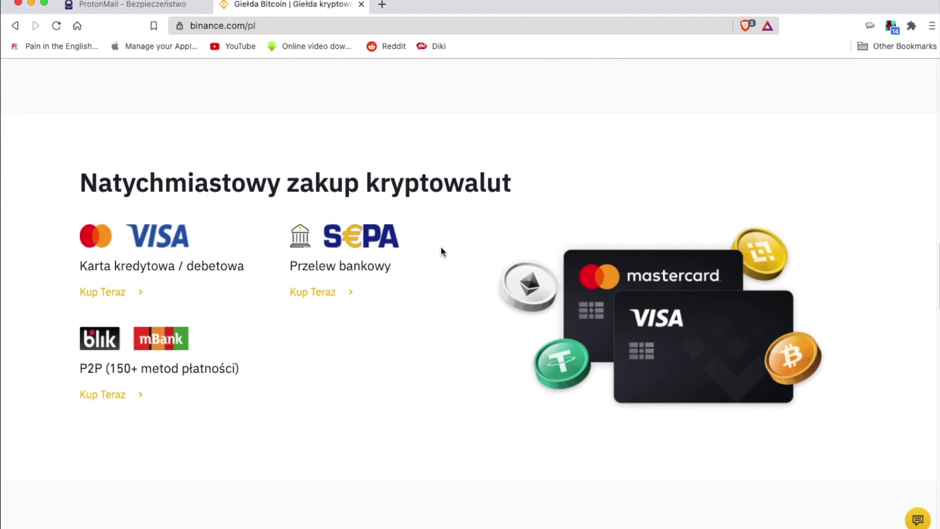
scroll(442, 251, "down", 2)
scroll(442, 251, "down", 2)
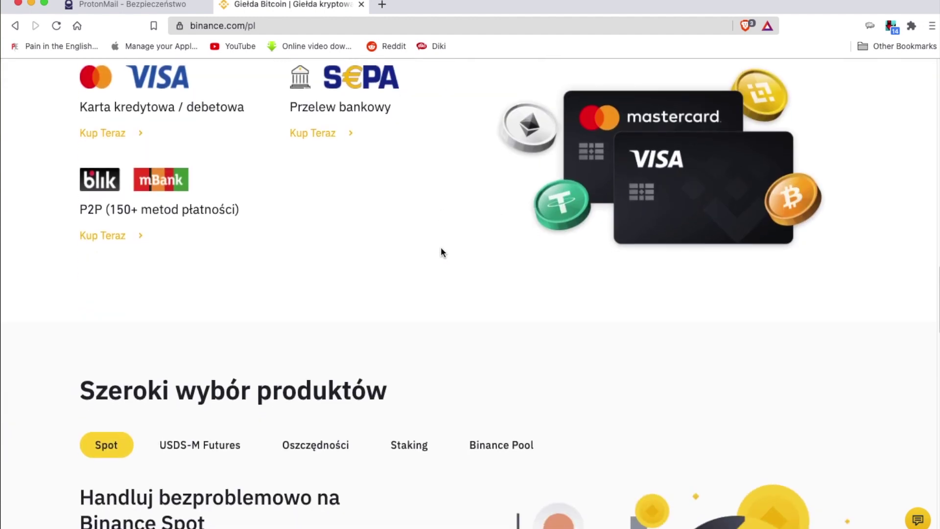
scroll(442, 252, "down", 3)
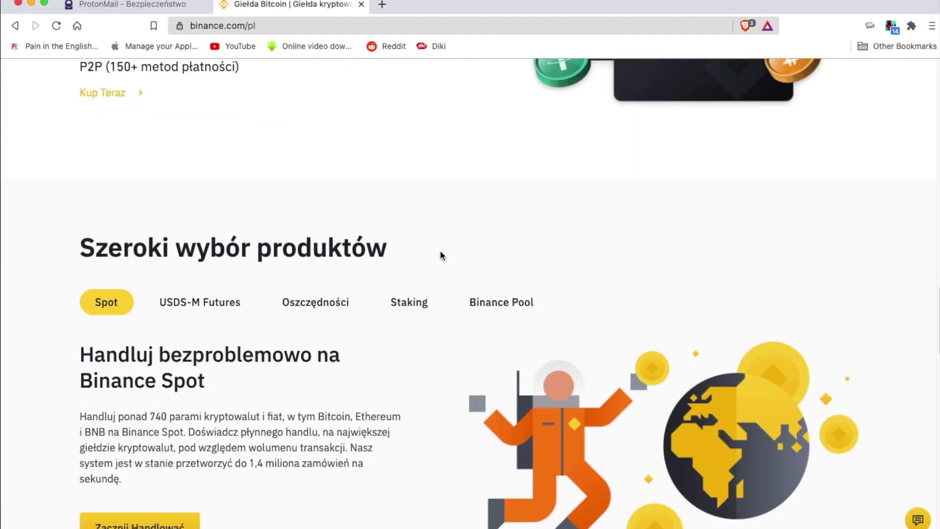
scroll(440, 254, "down", 2)
scroll(442, 254, "down", 2)
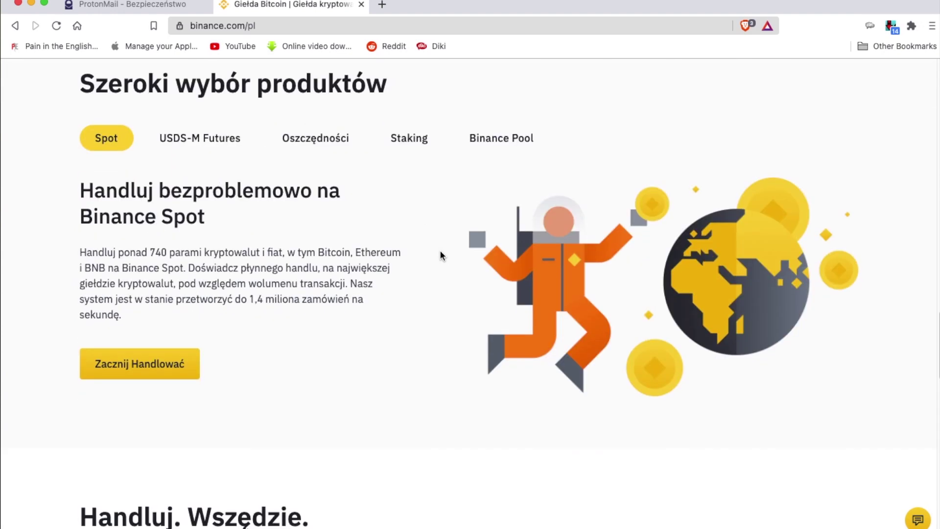
scroll(441, 254, "down", 3)
scroll(440, 252, "down", 2)
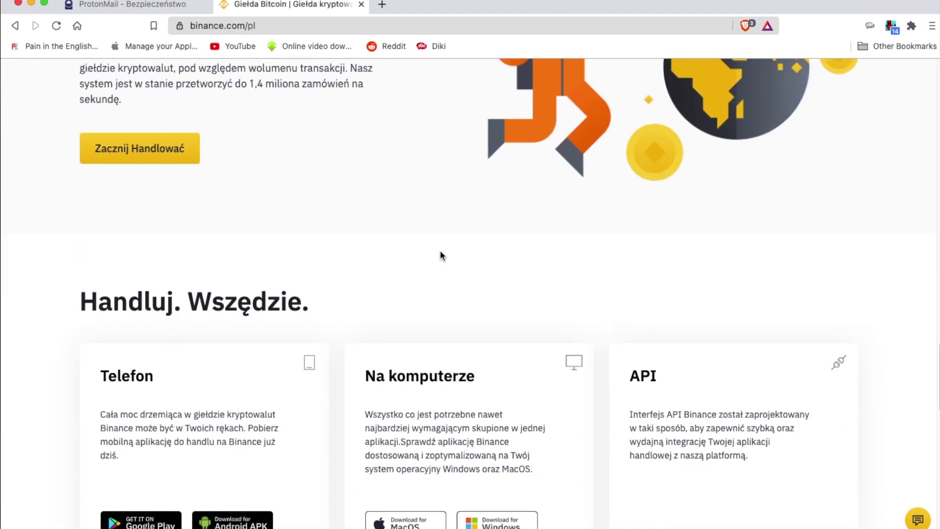
scroll(441, 252, "down", 3)
scroll(440, 254, "down", 5)
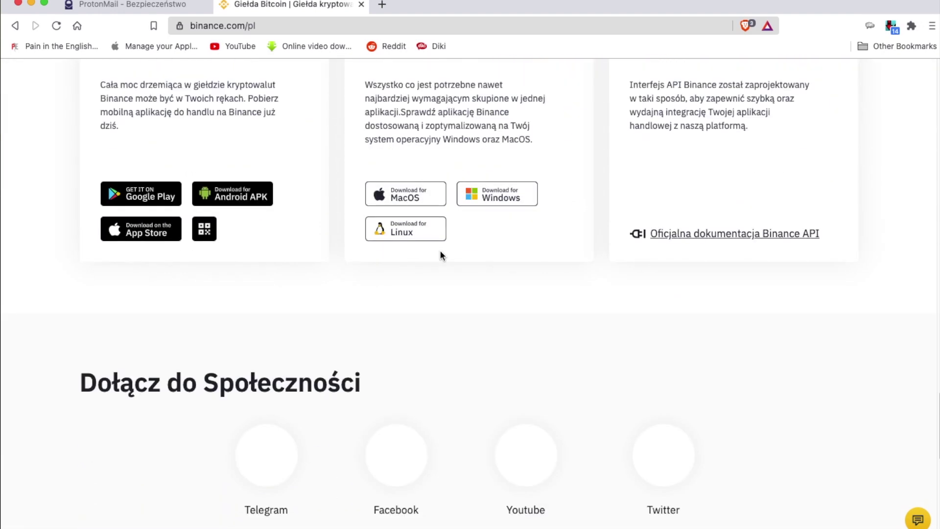
scroll(440, 255, "down", 4)
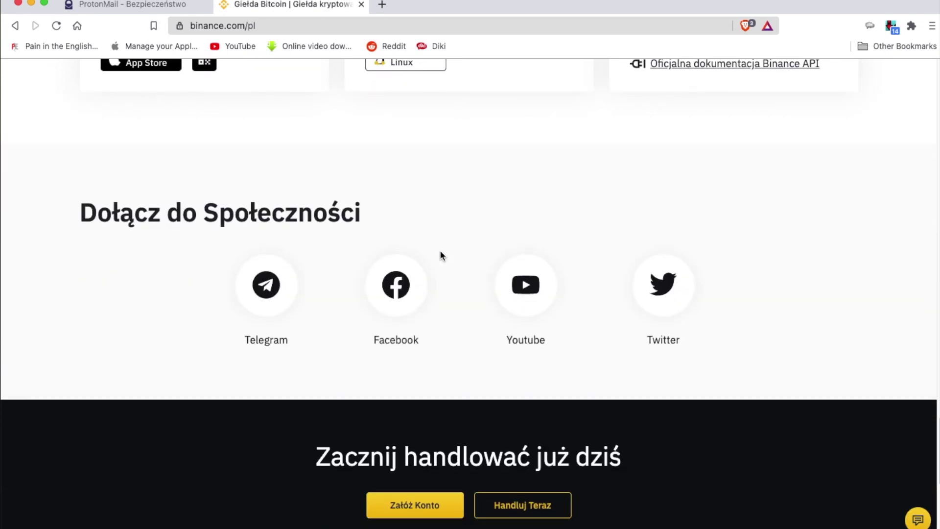
scroll(441, 254, "down", 5)
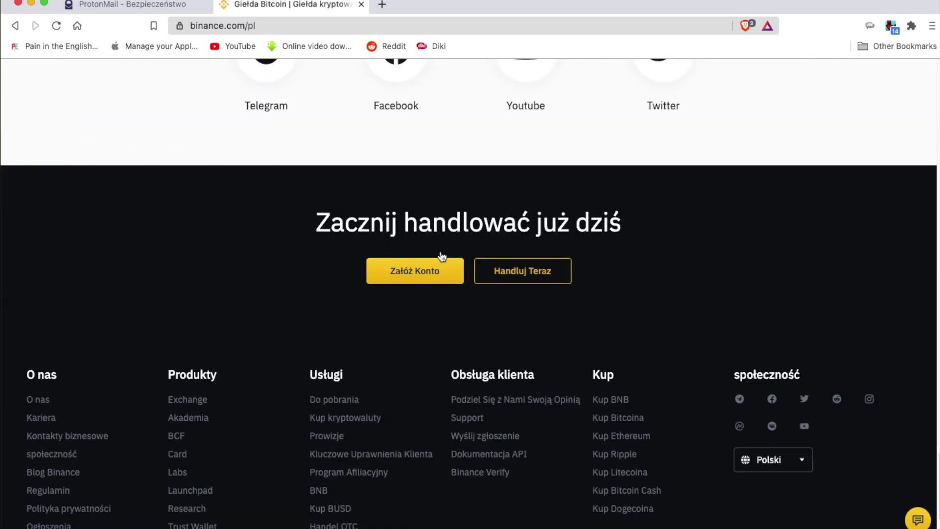
scroll(277, 270, "down", 1)
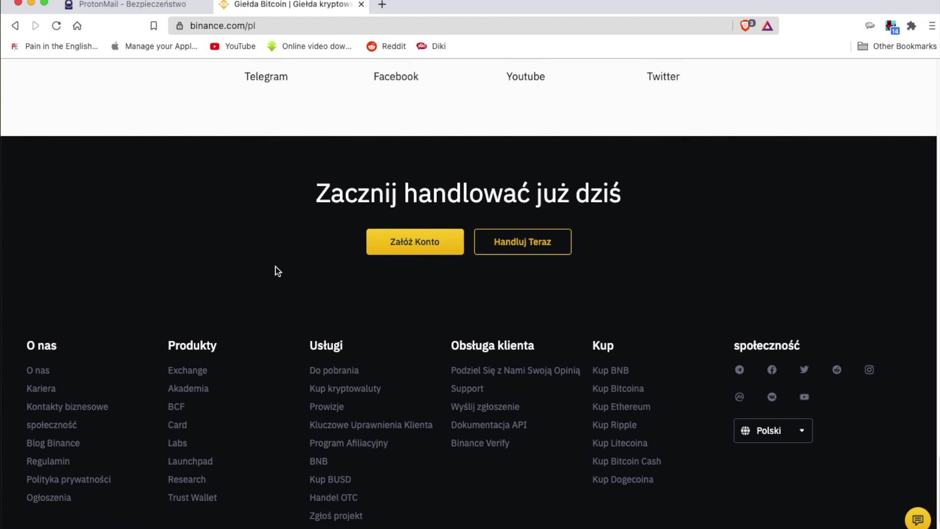
scroll(277, 271, "up", 2)
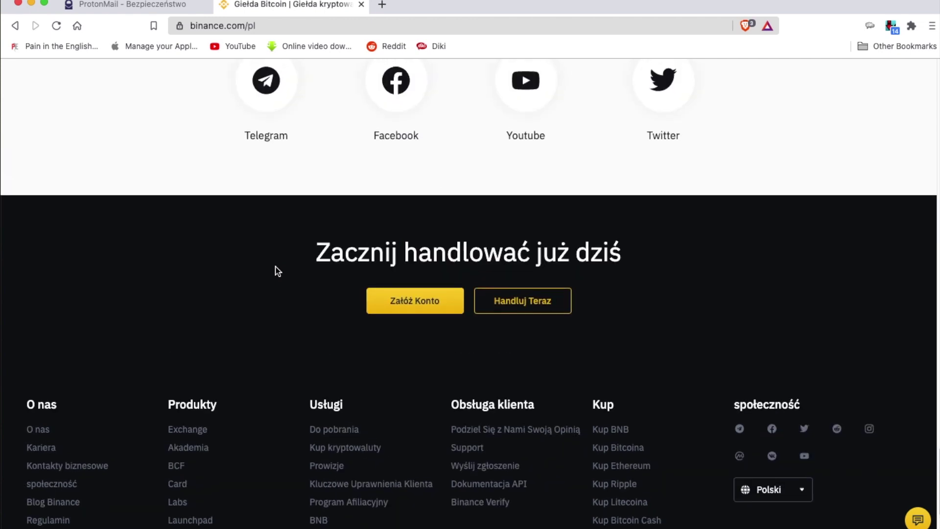
scroll(277, 270, "up", 1)
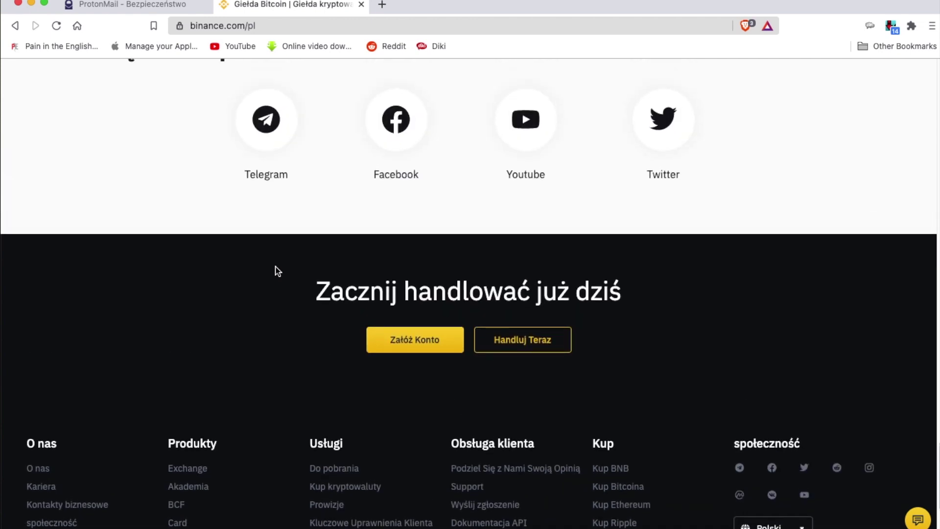
scroll(277, 270, "up", 3)
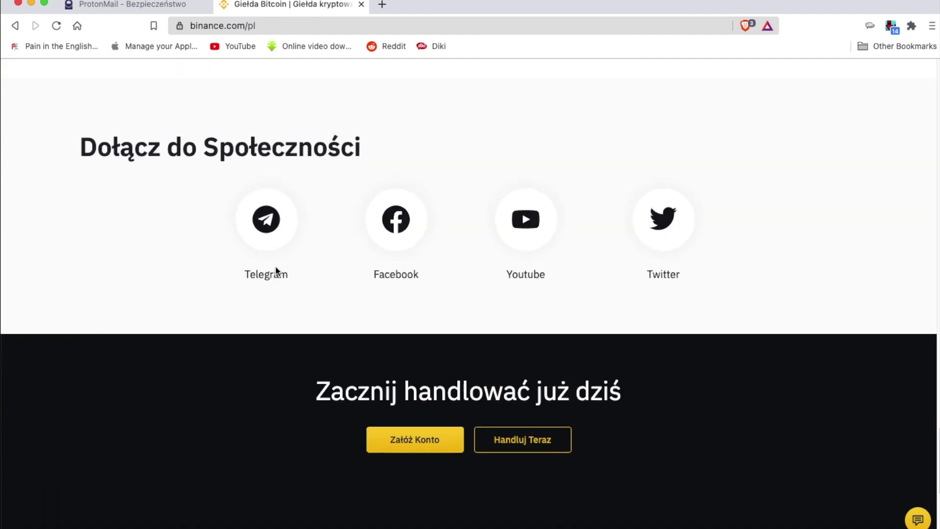
scroll(277, 271, "up", 1)
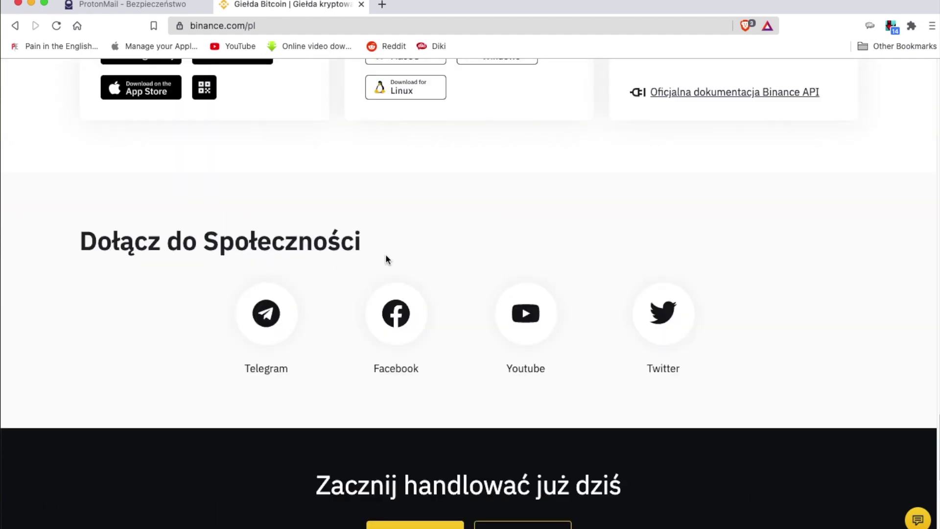
scroll(476, 259, "up", 20)
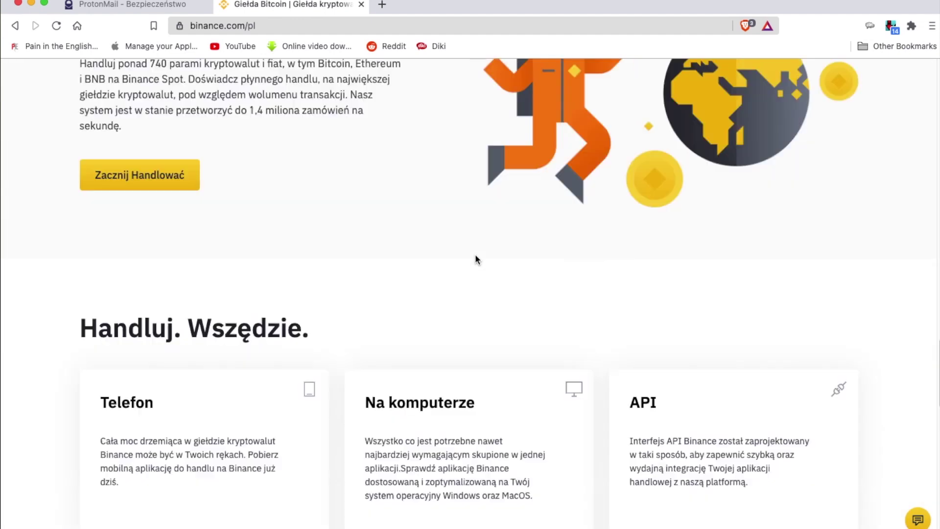
scroll(476, 260, "up", 8)
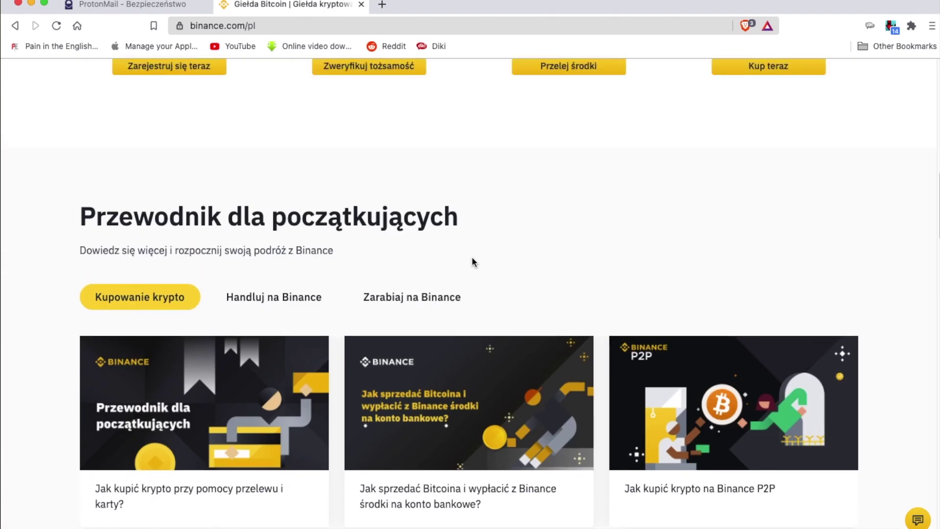
scroll(470, 262, "up", 10)
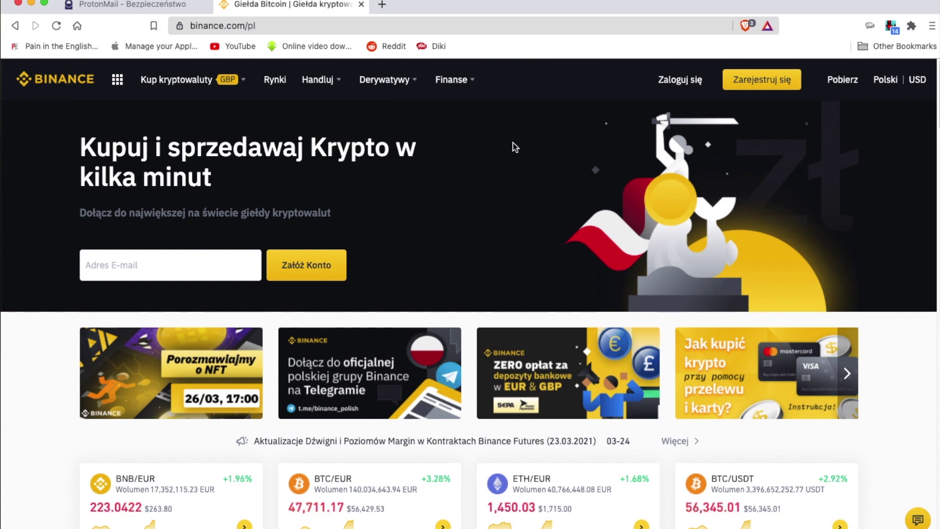
mouse_move(387, 81)
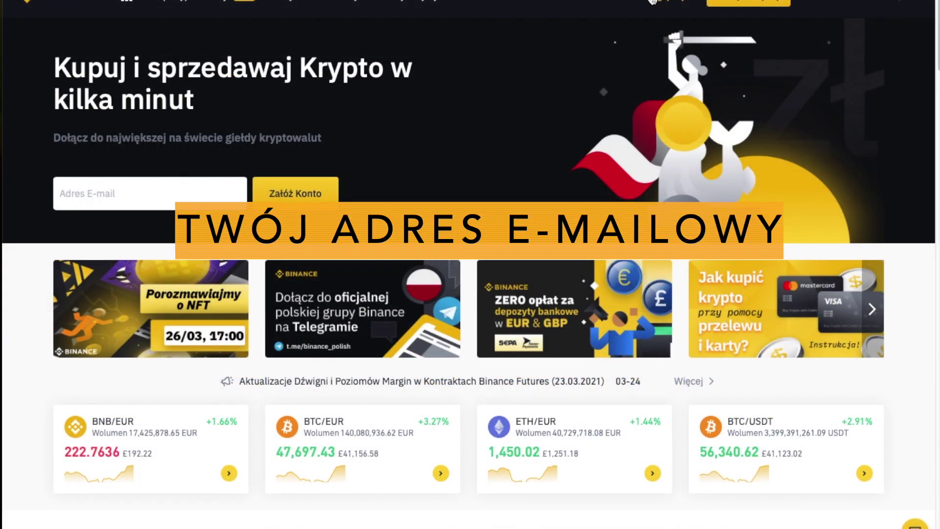
Sign in to Binance with the saved password and solve the slider puzzle
left_click(652, 1)
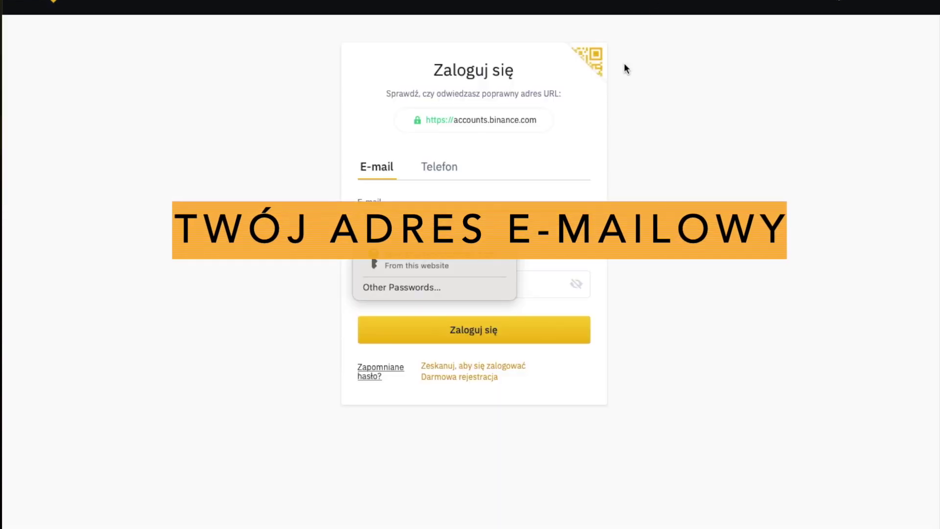
left_click(466, 259)
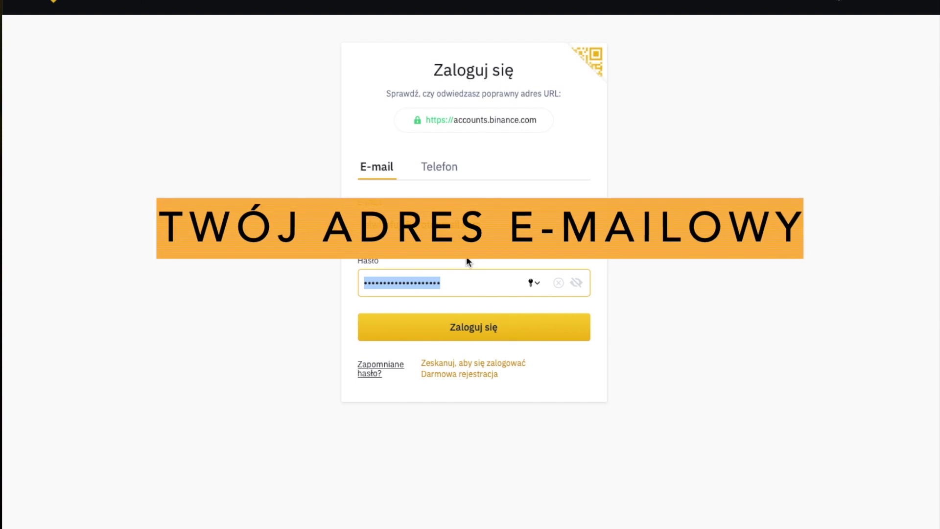
left_click(482, 329)
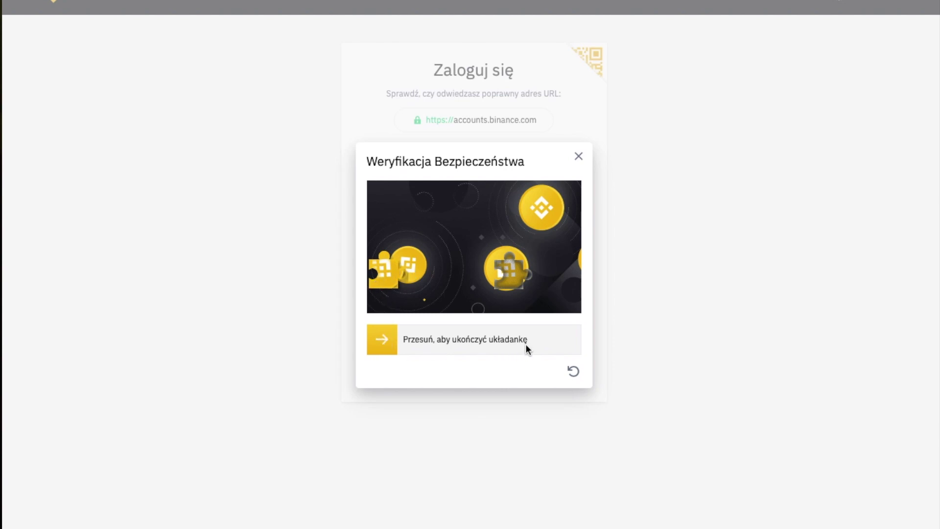
left_click_drag(386, 345, 519, 349)
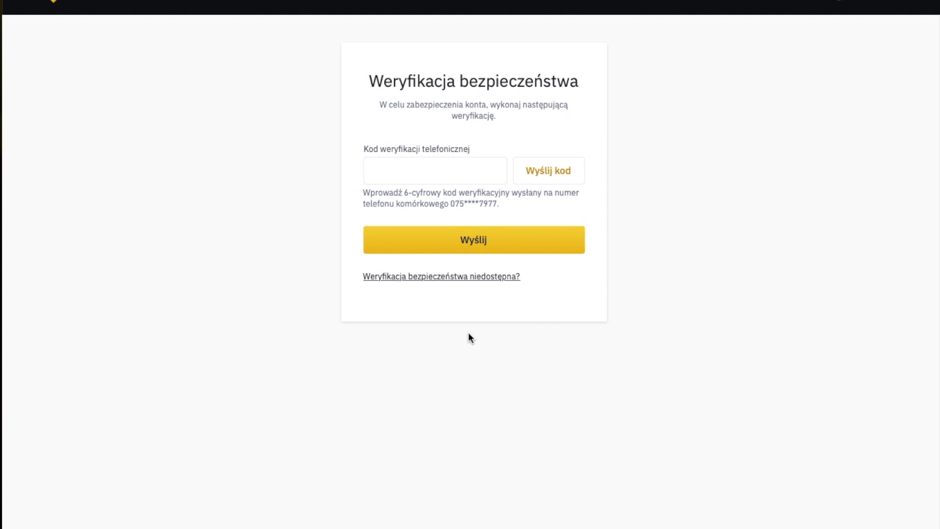
Request the SMS code with 'Wyślij kod' and focus the 'Kod weryfikacji telefonicznej' field
left_click(428, 170)
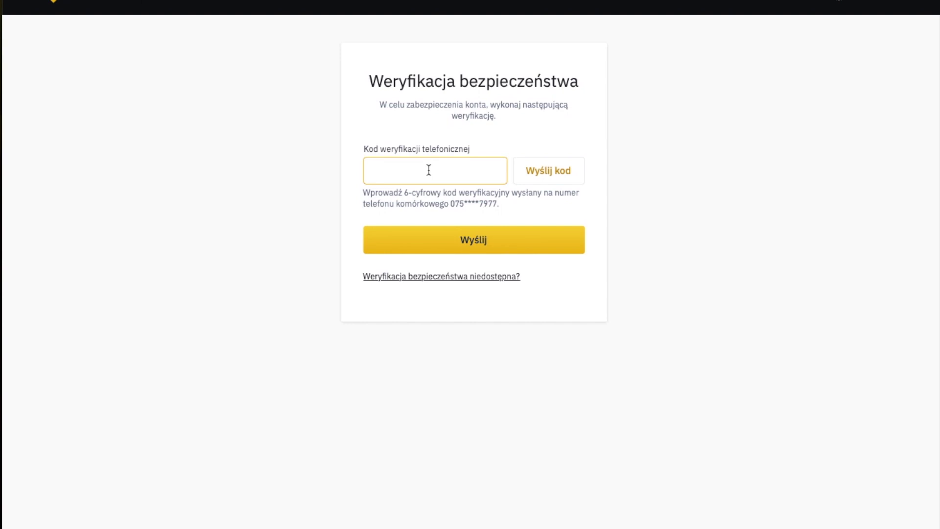
left_click(550, 172)
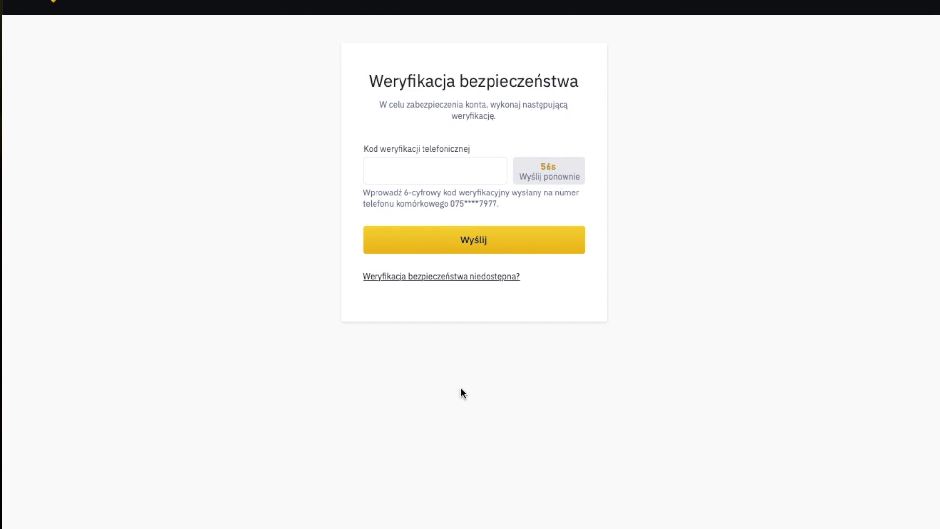
left_click(489, 176)
left_click(481, 189)
left_click(469, 183)
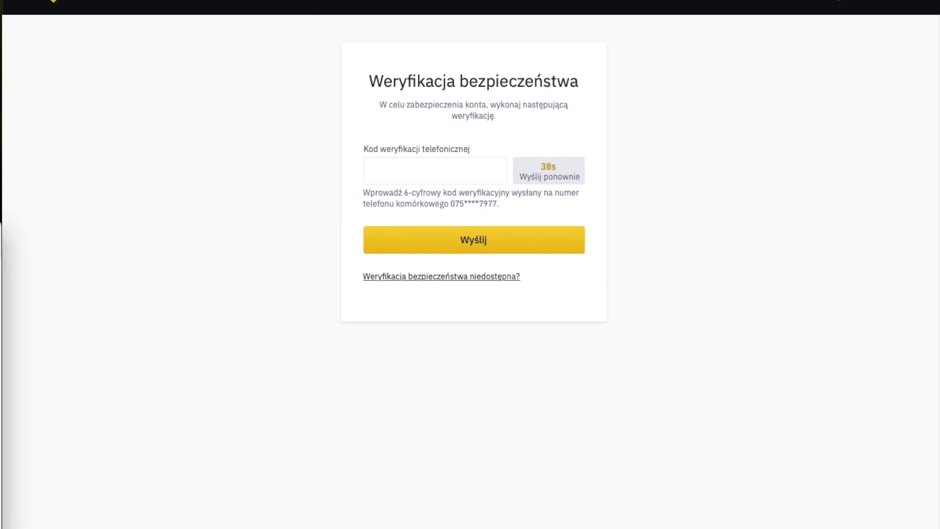
left_click(468, 172)
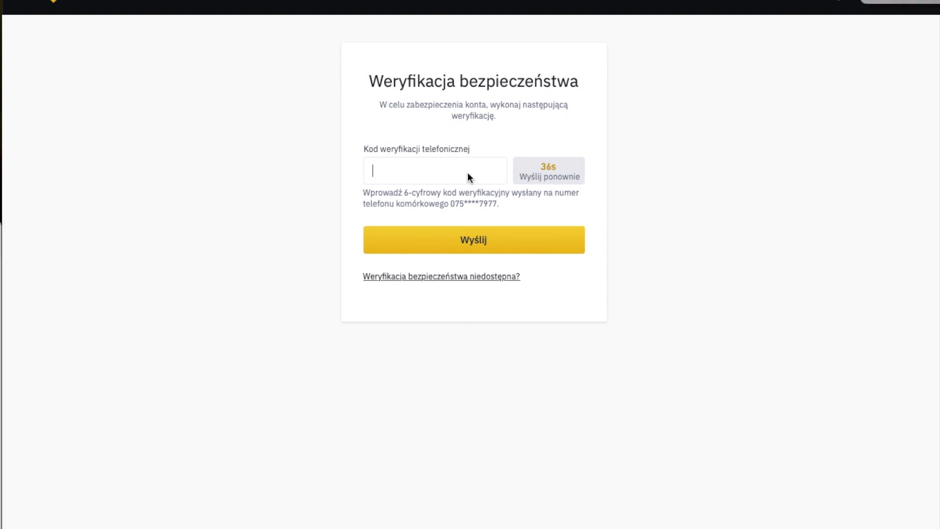
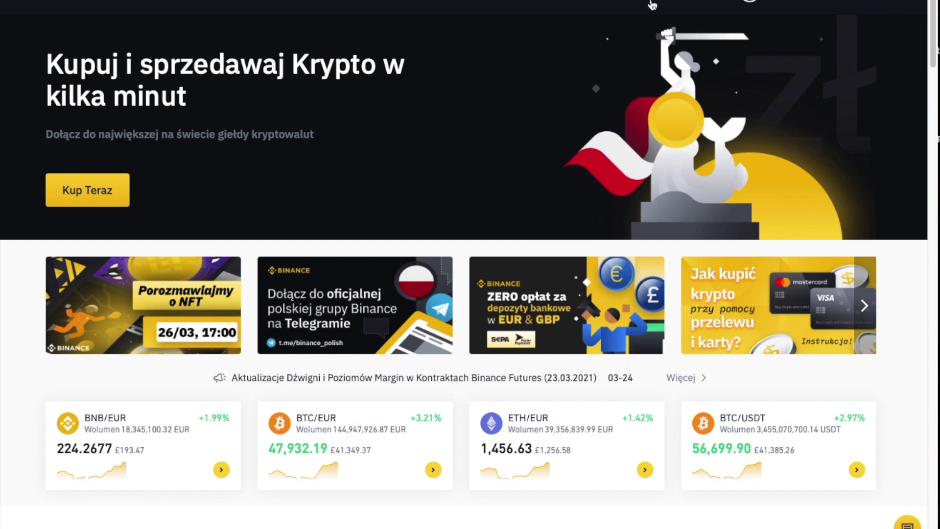
Show the Portfel dropdown from the top navigation bar
mouse_move(639, 1)
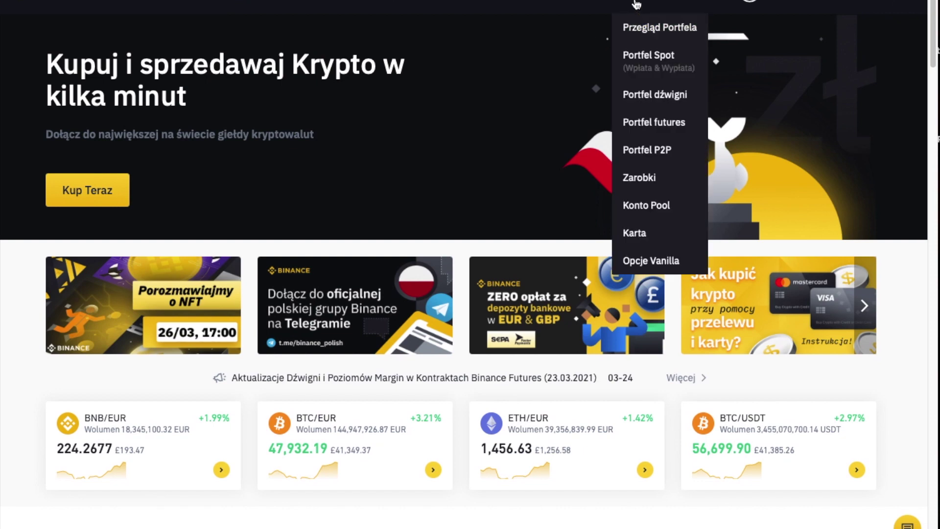
mouse_move(396, 2)
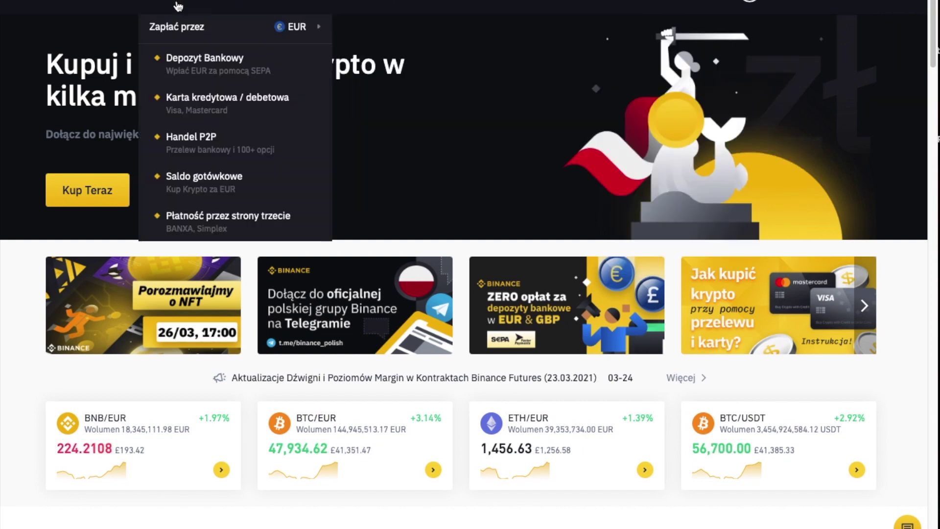
mouse_move(477, 1)
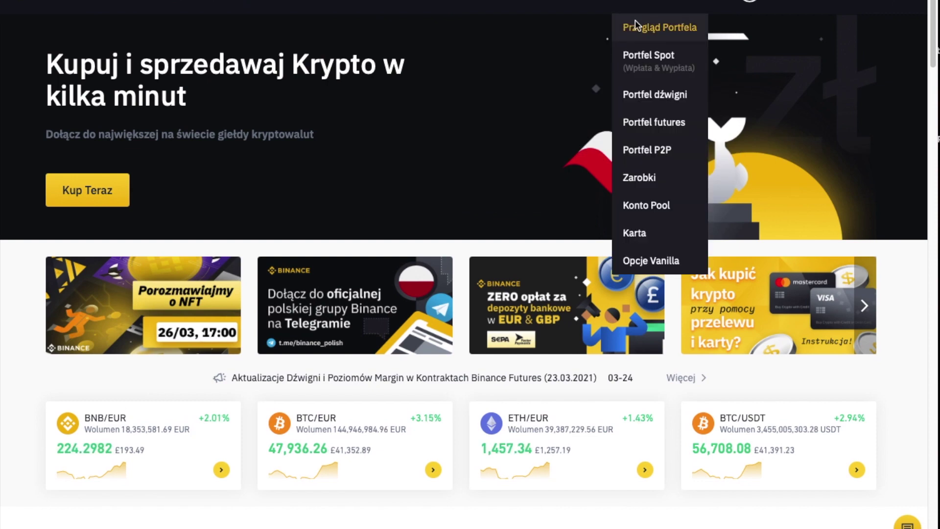
Go to Przegląd Portfela, then its Historia Portfela deposit and withdrawal history
left_click(635, 23)
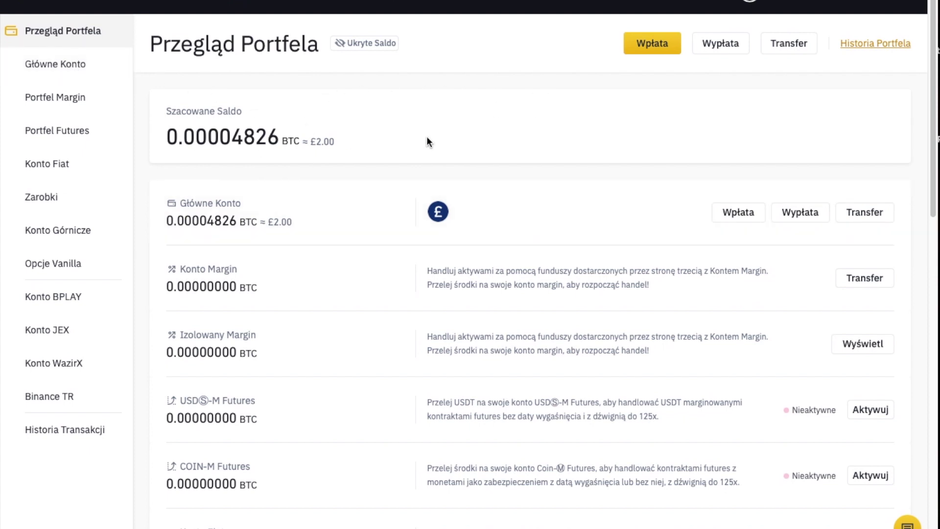
left_click(868, 45)
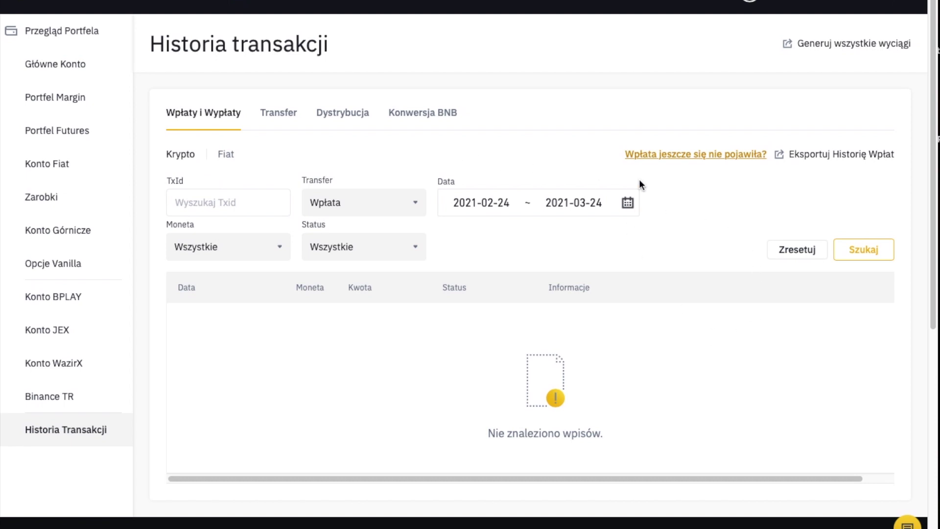
Open the Główne Konto balances, then return home to the 'Zapłać przez' EUR payment options
left_click(52, 65)
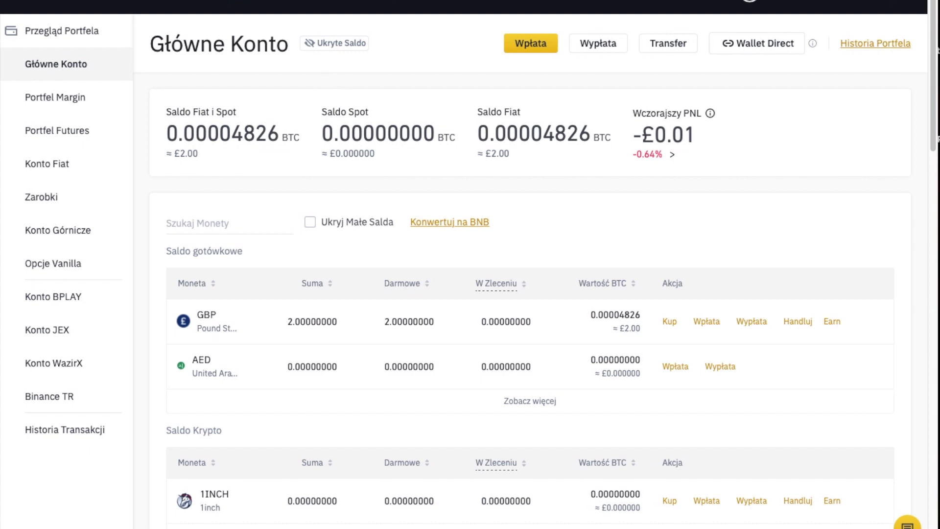
mouse_move(205, 5)
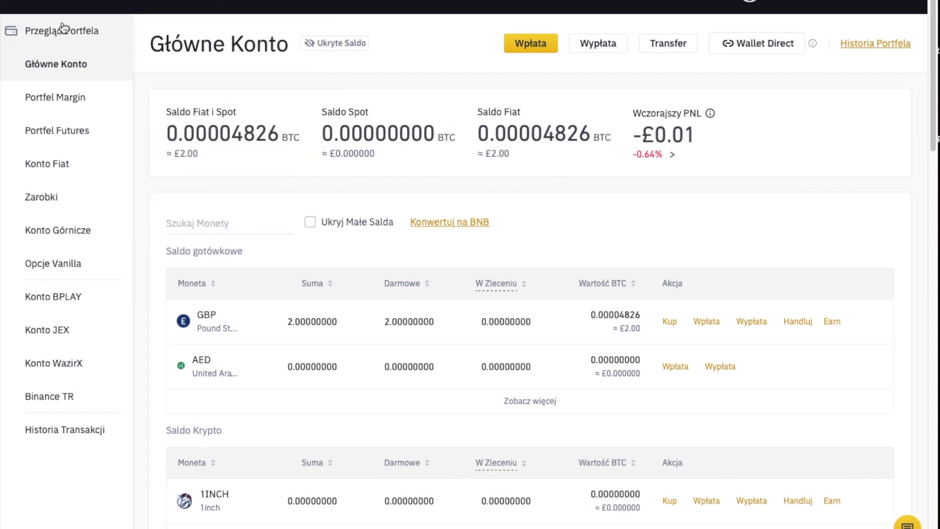
left_click(65, 1)
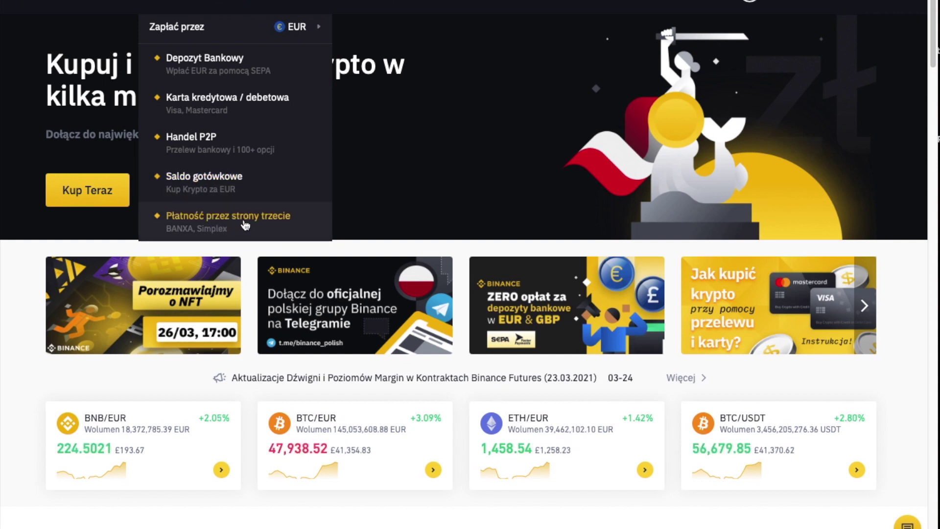
Choose Depozyt Bankowy to start a SEPA bank deposit in EUR
left_click(204, 57)
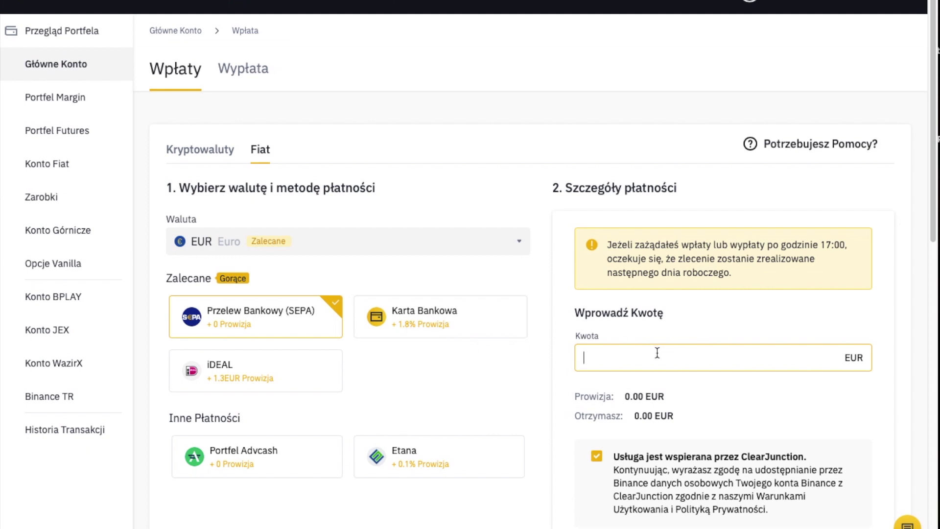
Enter 100 EUR as the deposit amount and scroll down to Kontynuuj
type("1000")
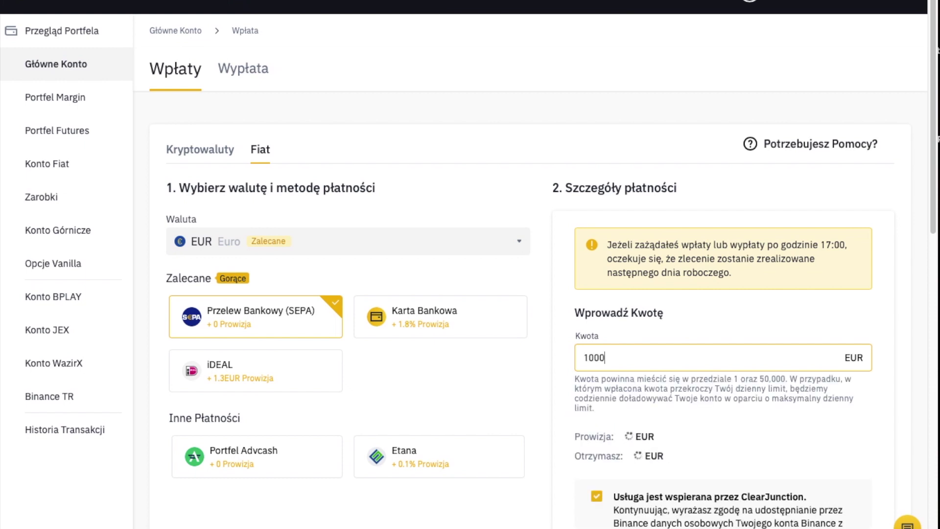
key("BackSpace")
scroll(700, 367, "down", 1)
scroll(700, 366, "down", 2)
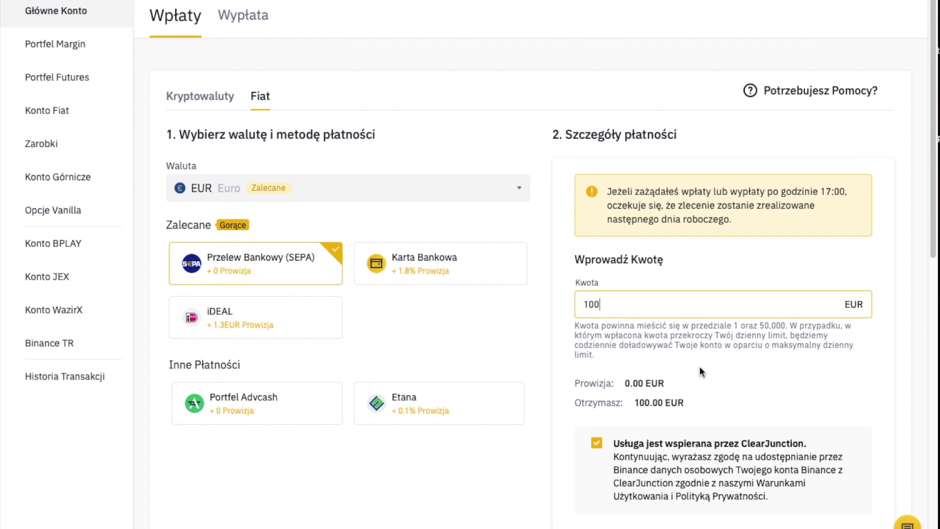
scroll(699, 371, "down", 1)
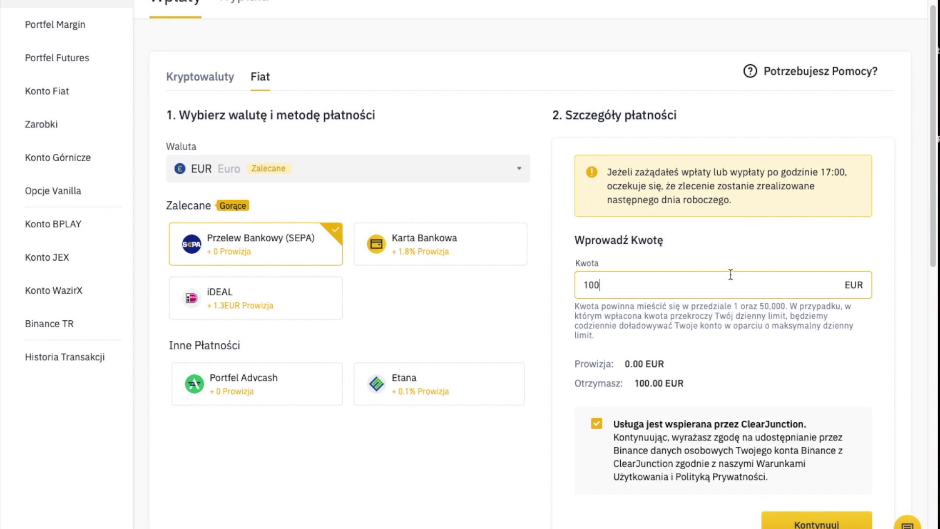
scroll(731, 274, "down", 1)
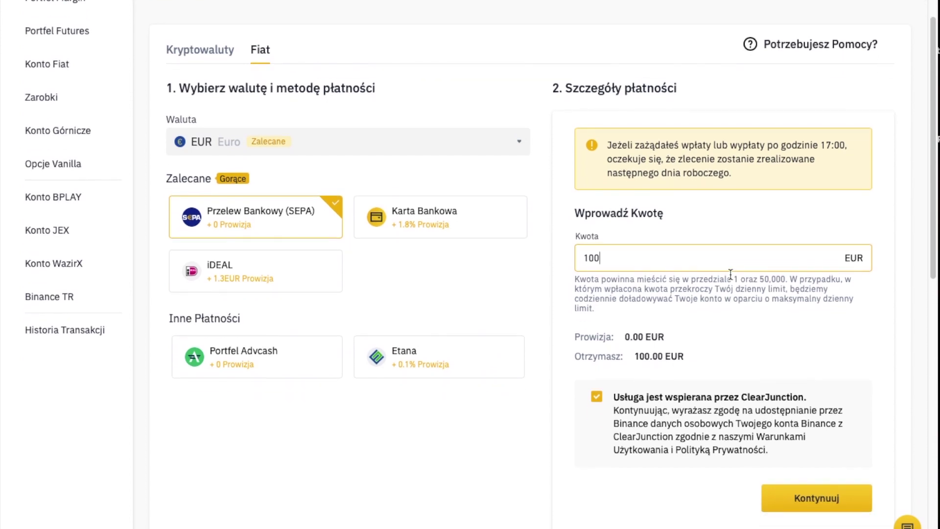
Continue the 100 EUR deposit and confirm the Ważne uwagi notes
left_click(828, 495)
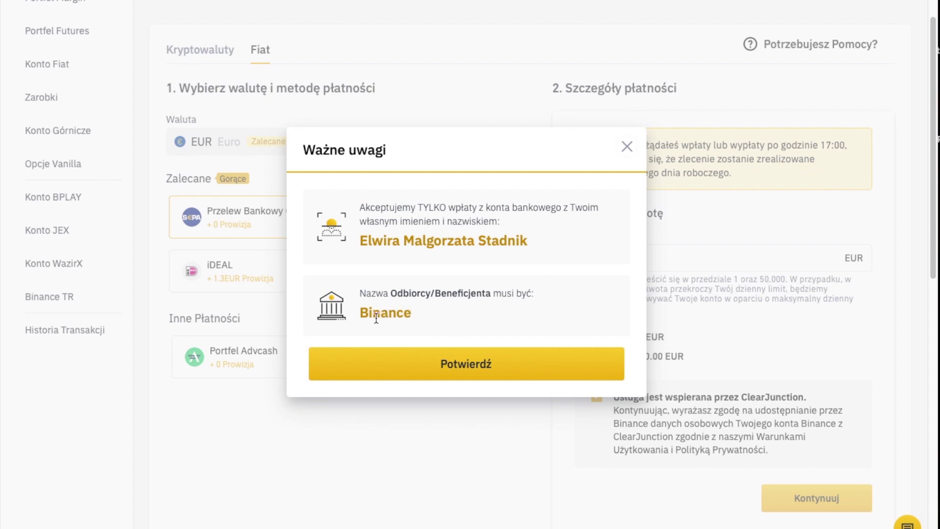
left_click(480, 367)
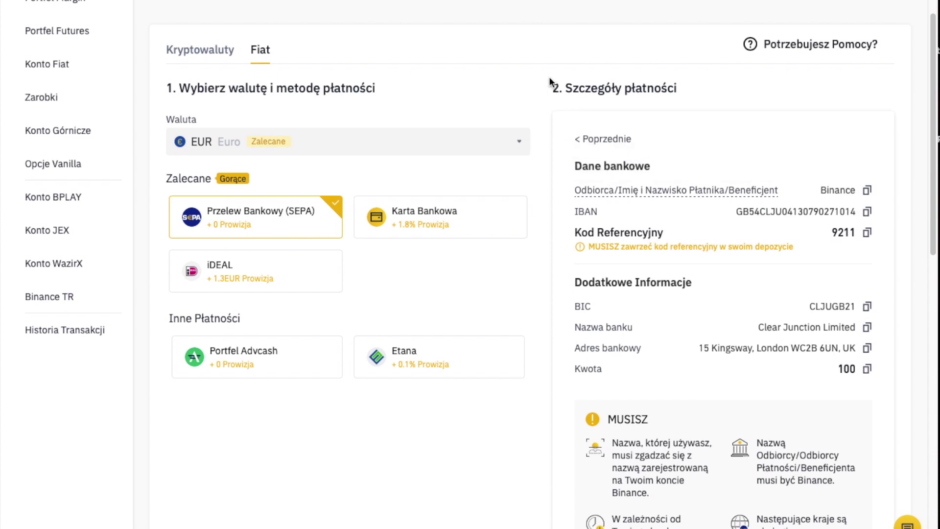
scroll(683, 262, "down", 1)
mouse_move(604, 167)
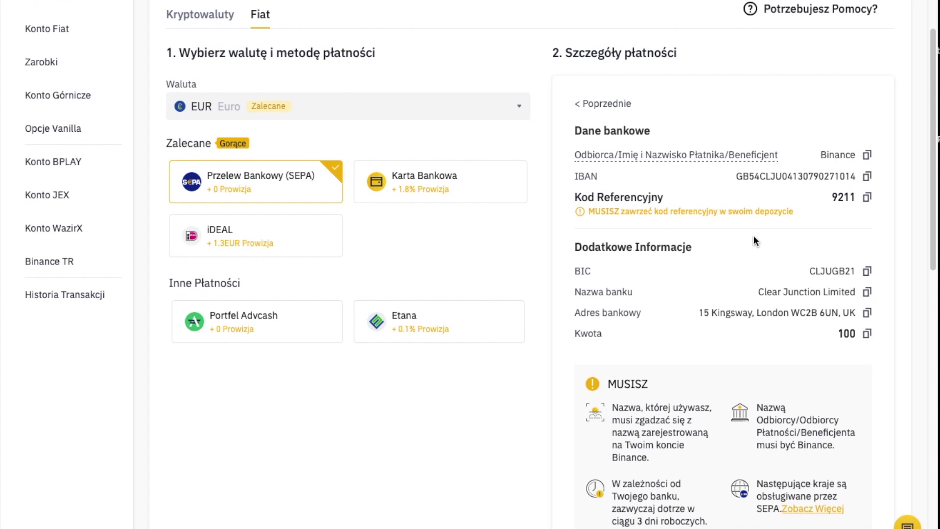
scroll(754, 235, "down", 1)
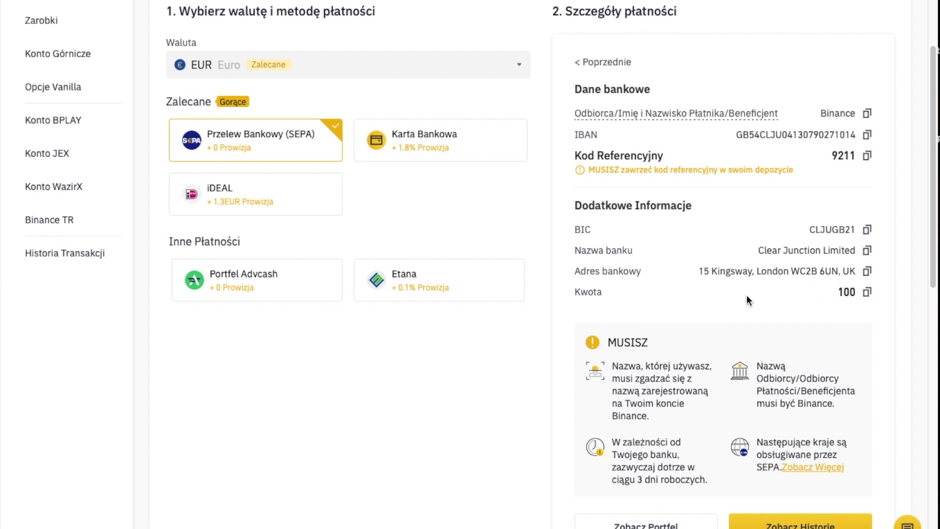
scroll(712, 301, "down", 1)
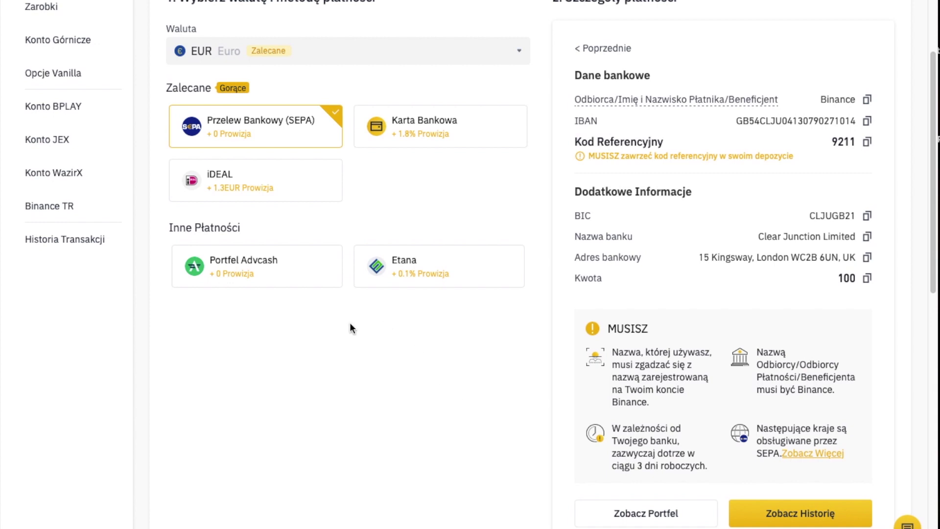
scroll(351, 324, "up", 3)
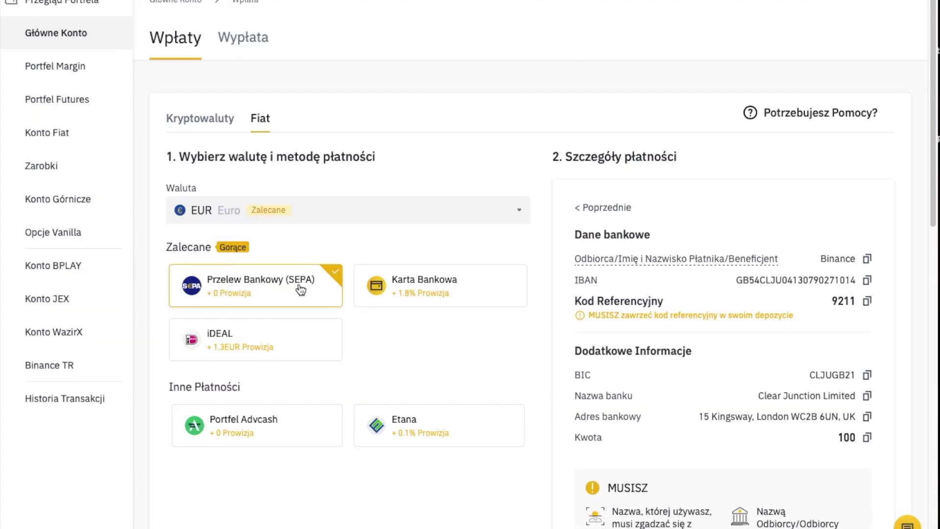
scroll(301, 290, "up", 1)
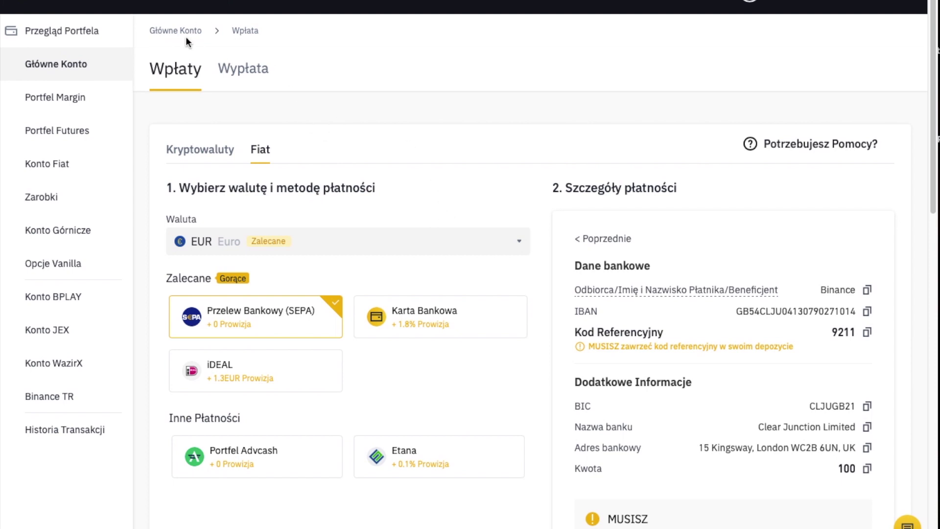
Return to the Binance home page and reopen the Depozyt Bankowy EUR deposit
mouse_move(163, 10)
left_click(78, 4)
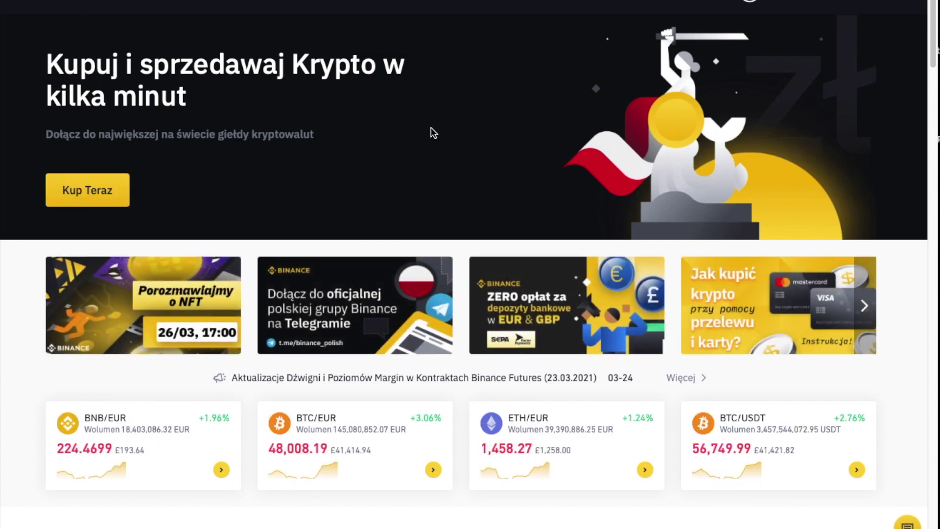
mouse_move(197, 2)
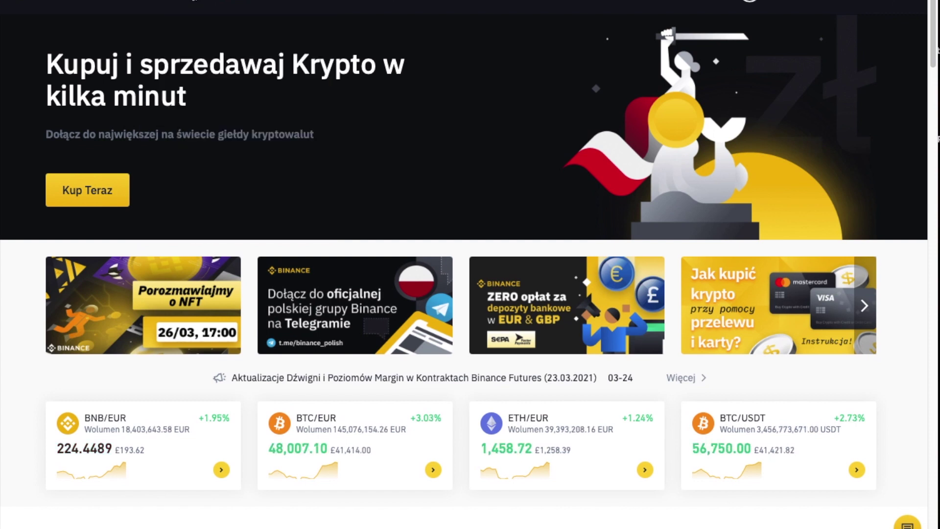
mouse_move(226, 2)
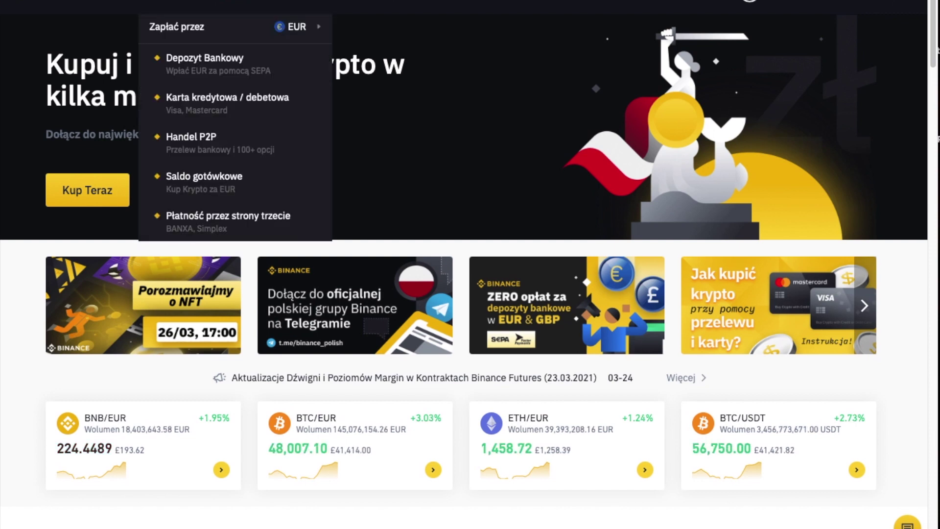
left_click(227, 57)
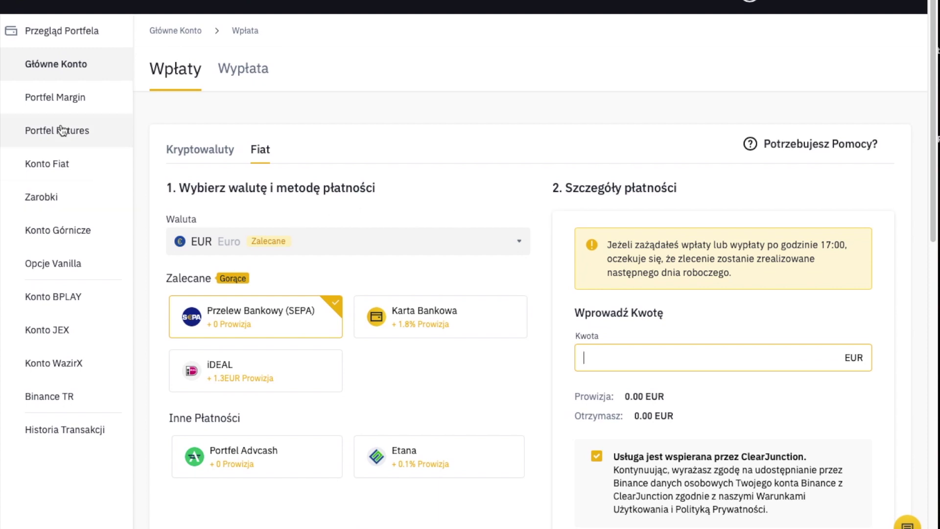
Open Przegląd Portfela from the deposit page sidebar
mouse_move(180, 4)
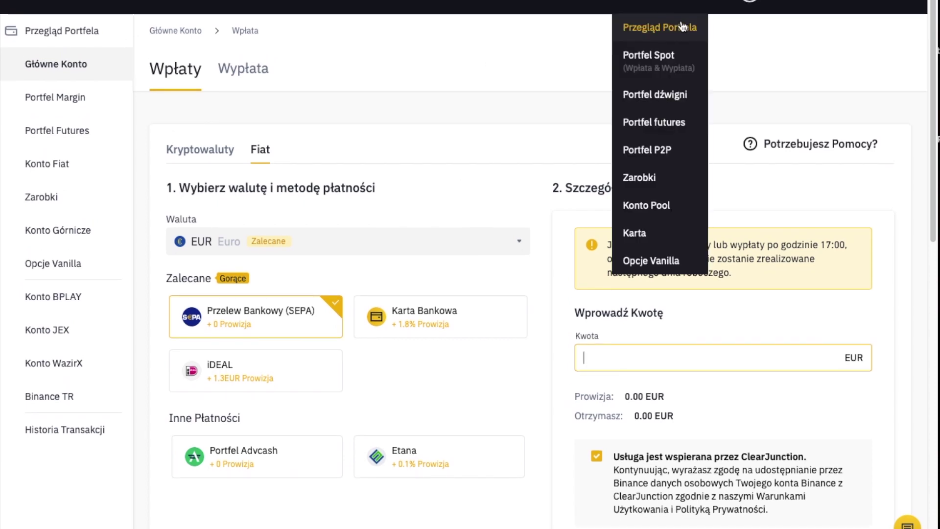
mouse_move(795, 211)
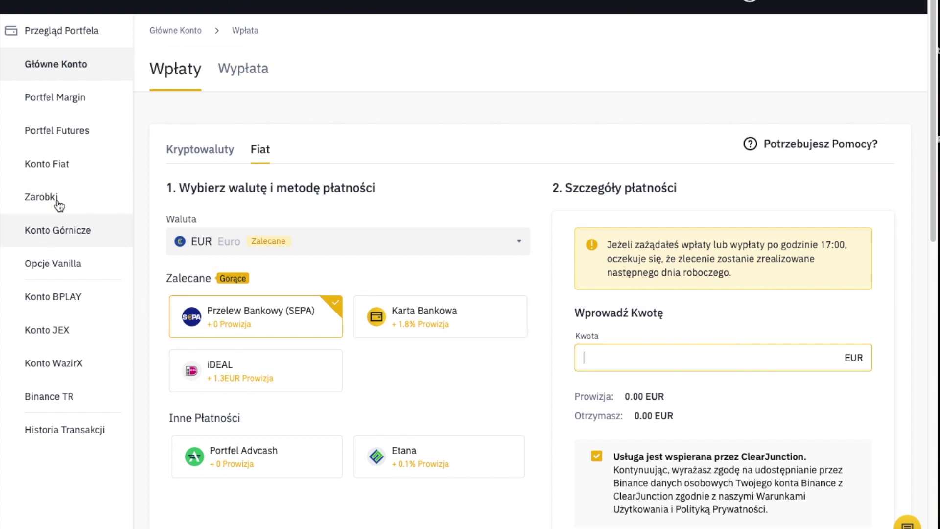
left_click(53, 31)
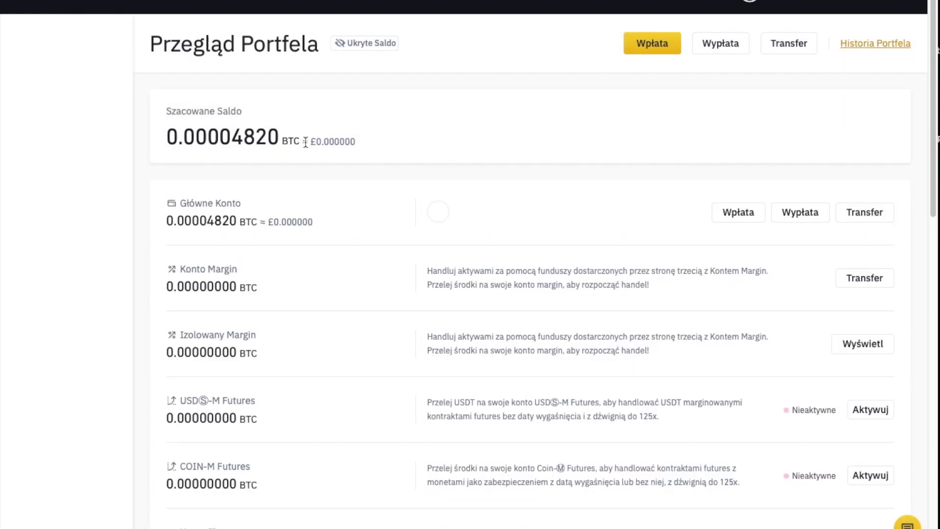
Open and close the Przelew transfer dialog, then view the Główne Konto balances
mouse_move(223, 17)
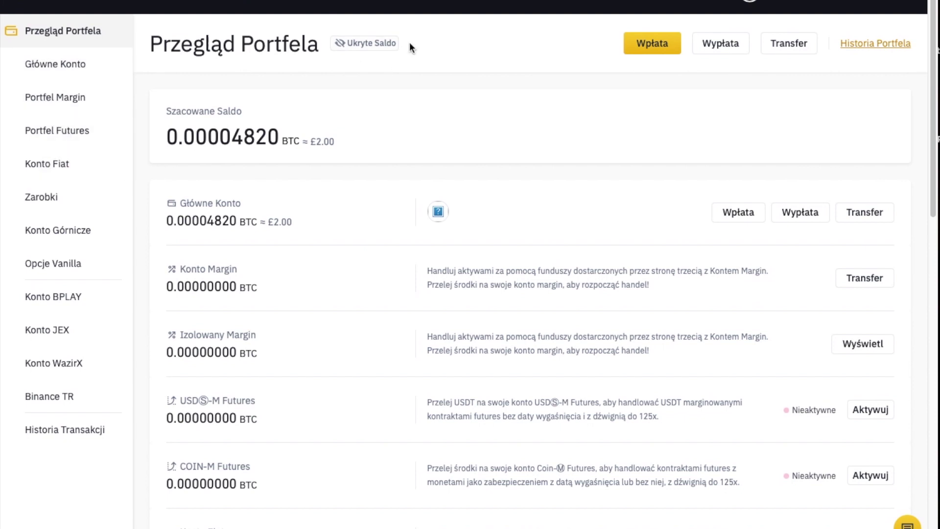
left_click(793, 45)
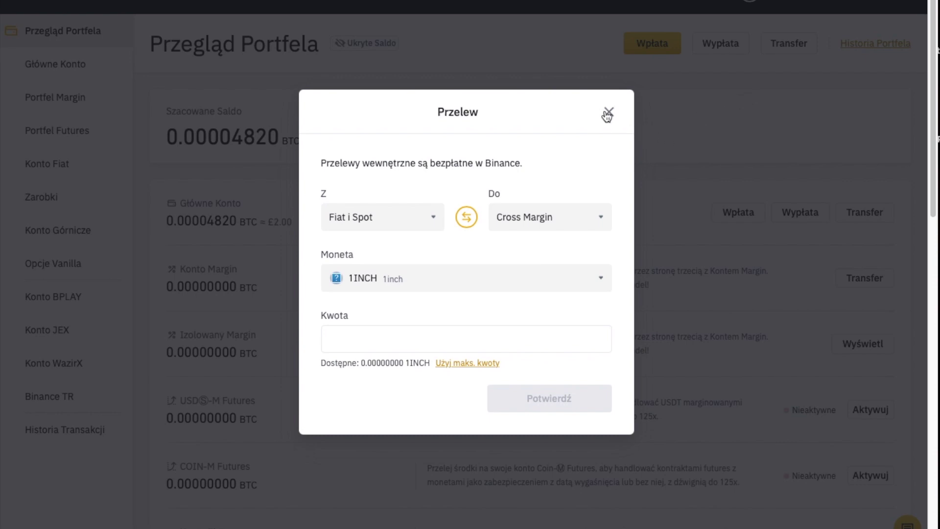
left_click(608, 114)
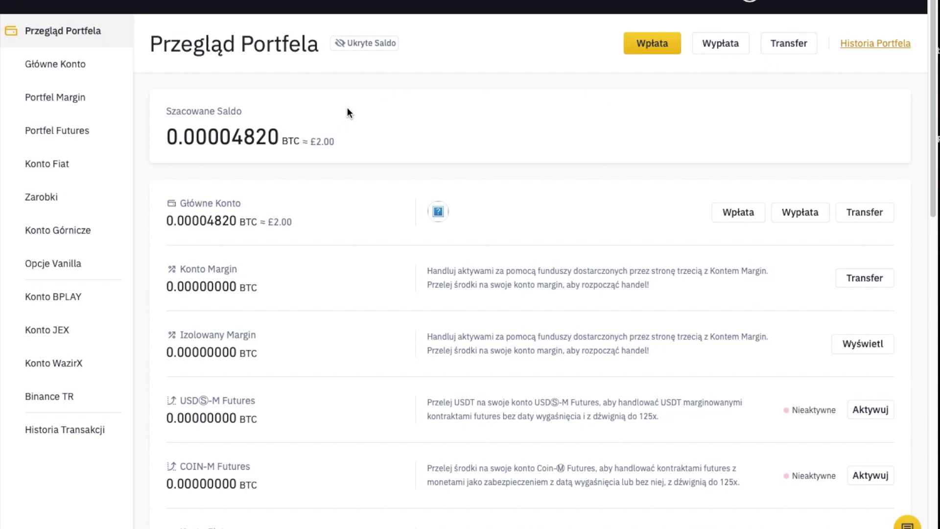
left_click(66, 68)
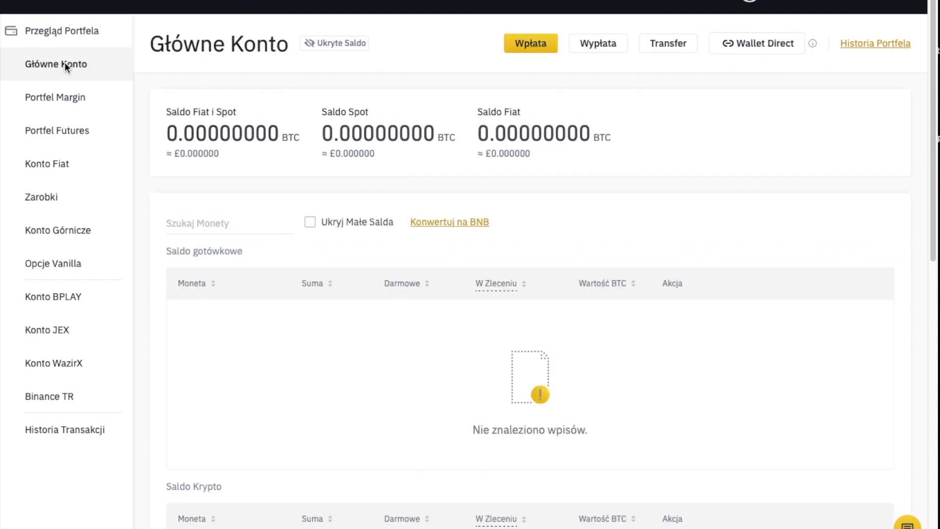